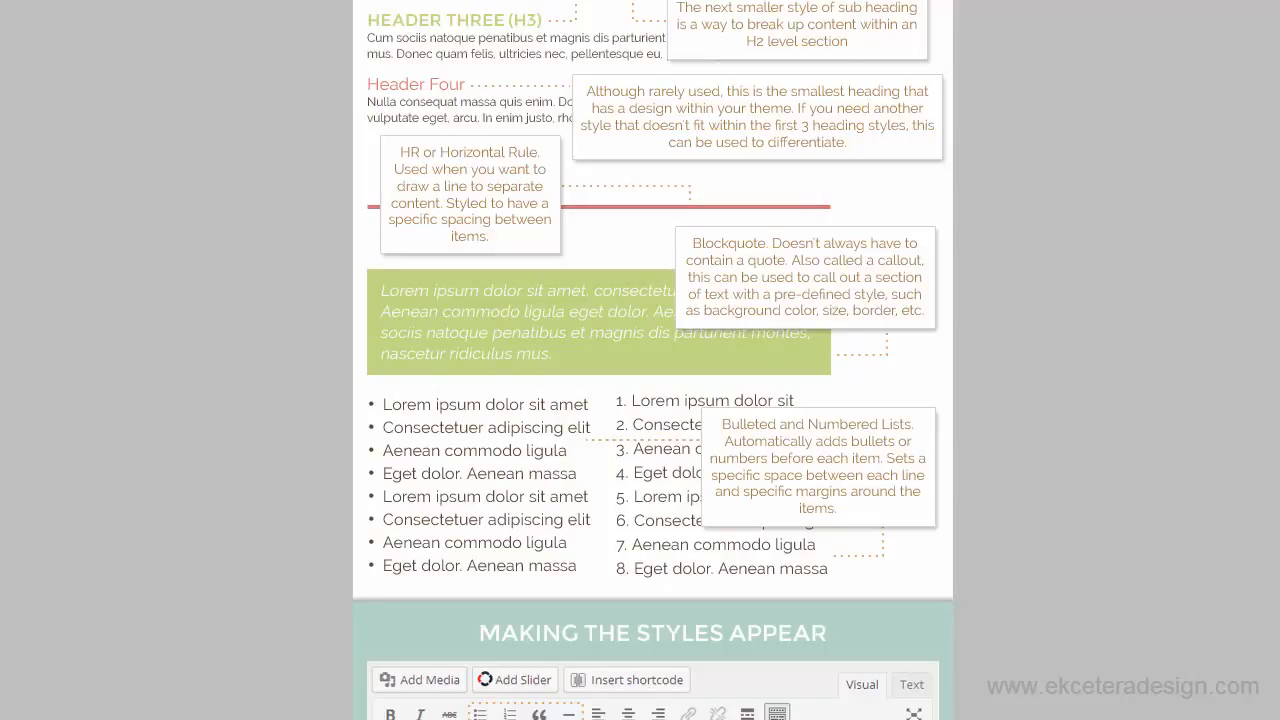
scroll(652, 360, "down", 3)
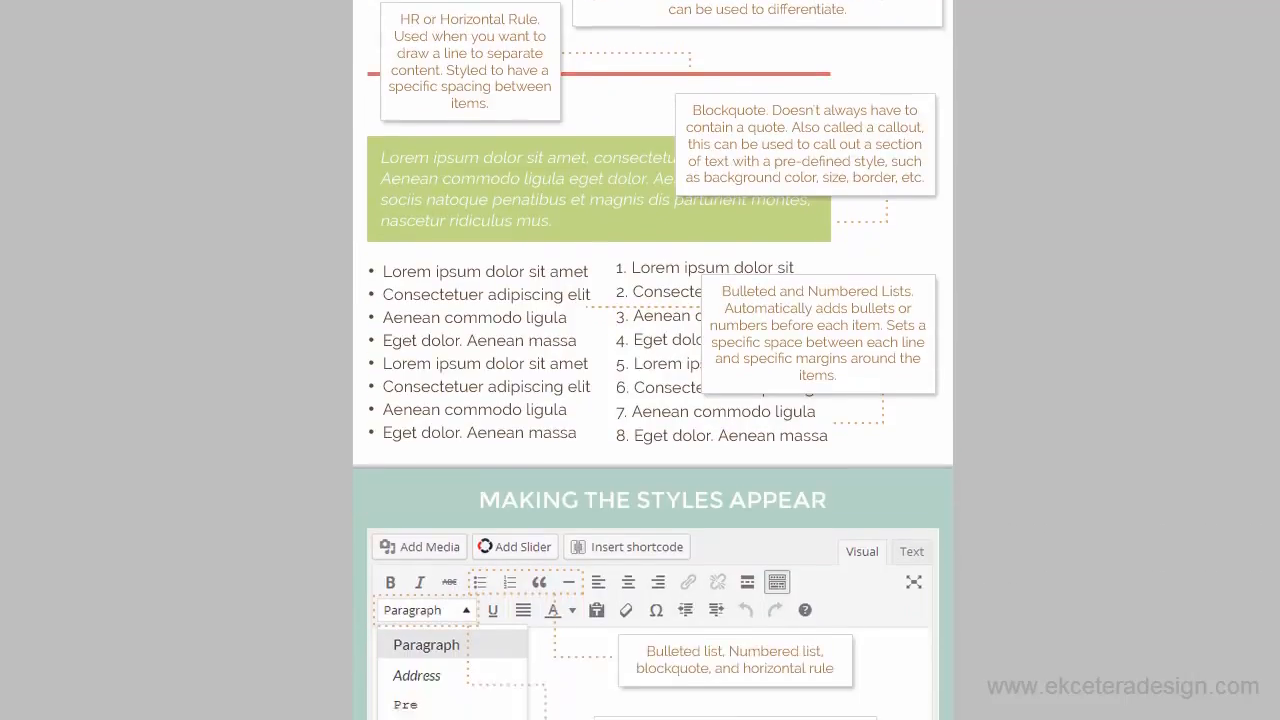
scroll(652, 360, "down", 2)
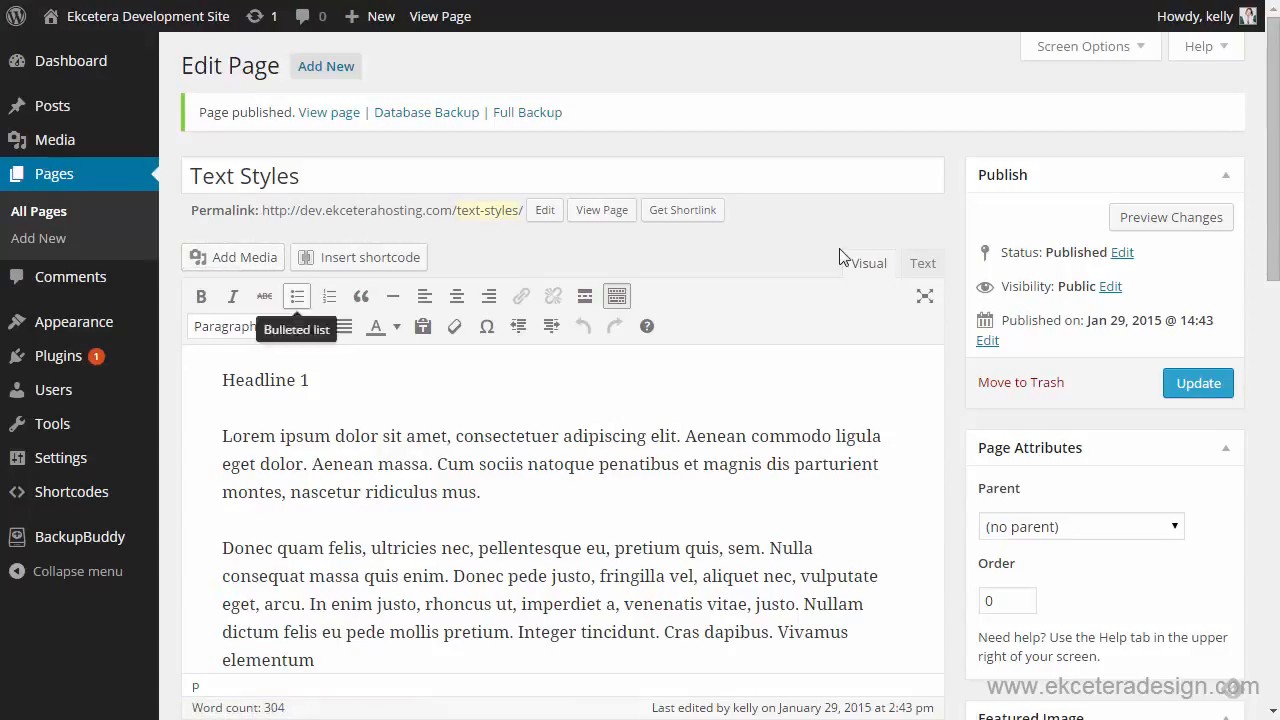
left_click_drag(1276, 170, 1275, 236)
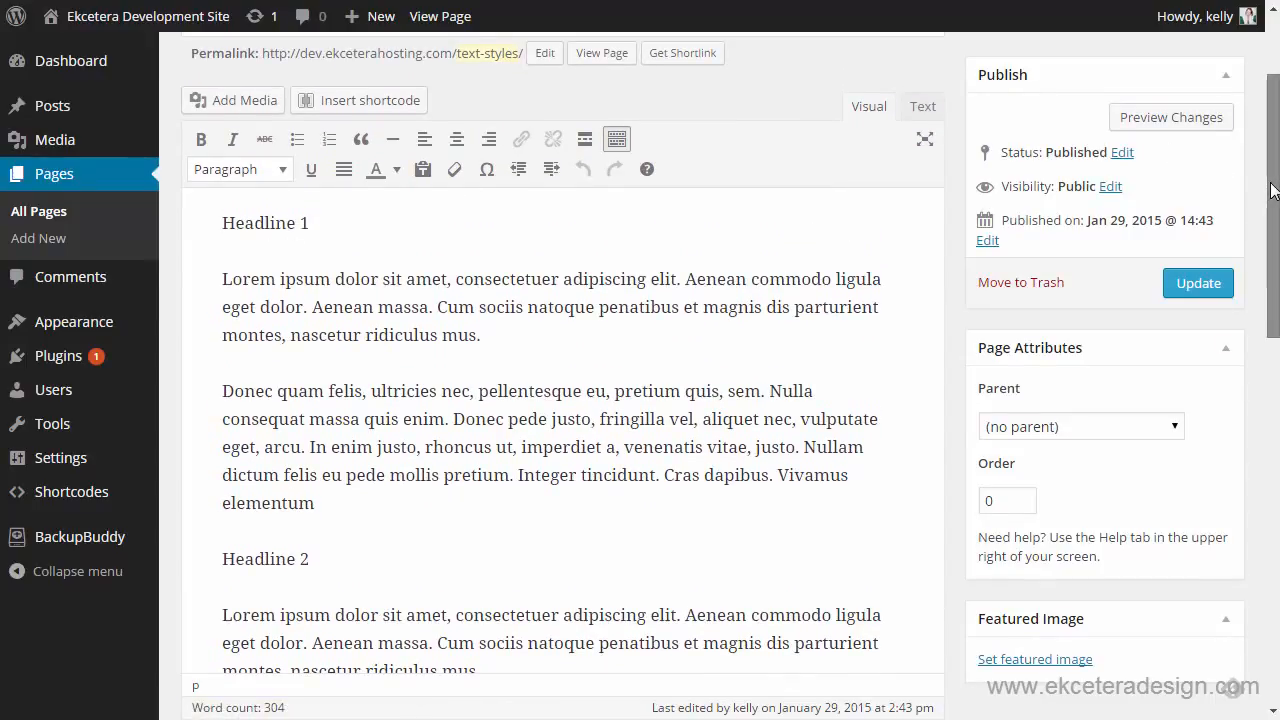
left_click_drag(1272, 190, 1268, 158)
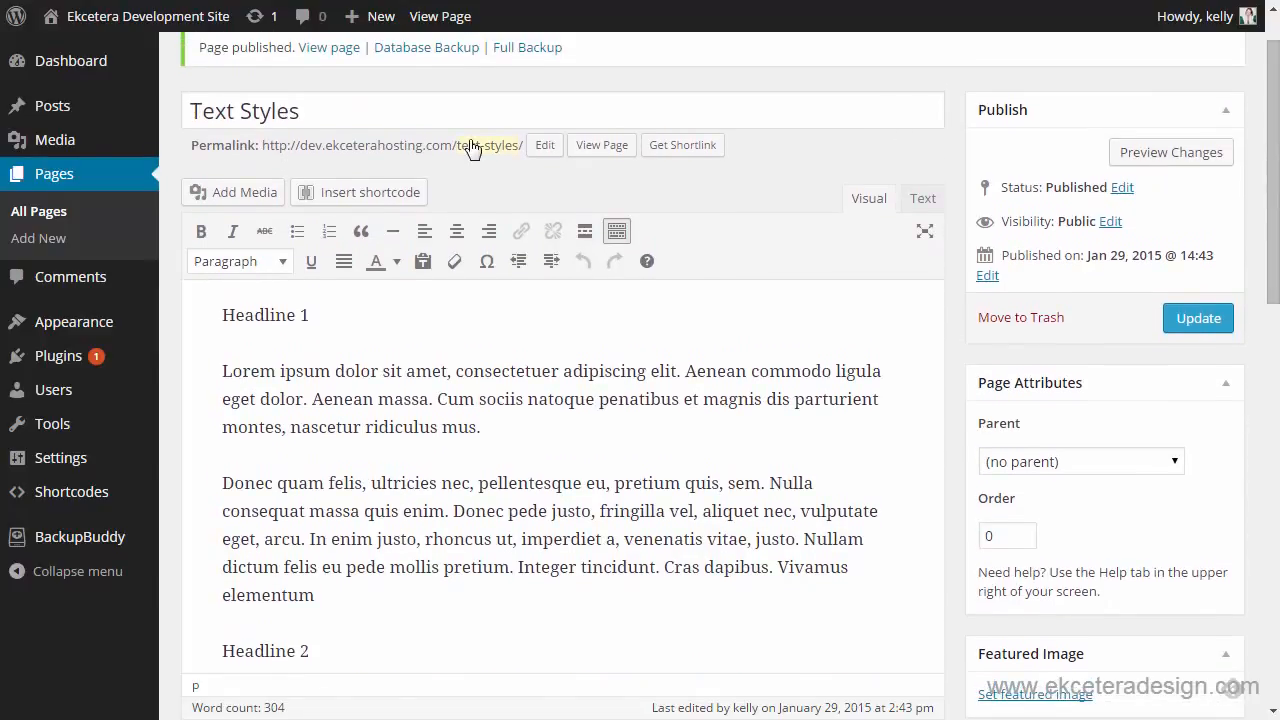
left_click_drag(320, 111, 177, 110)
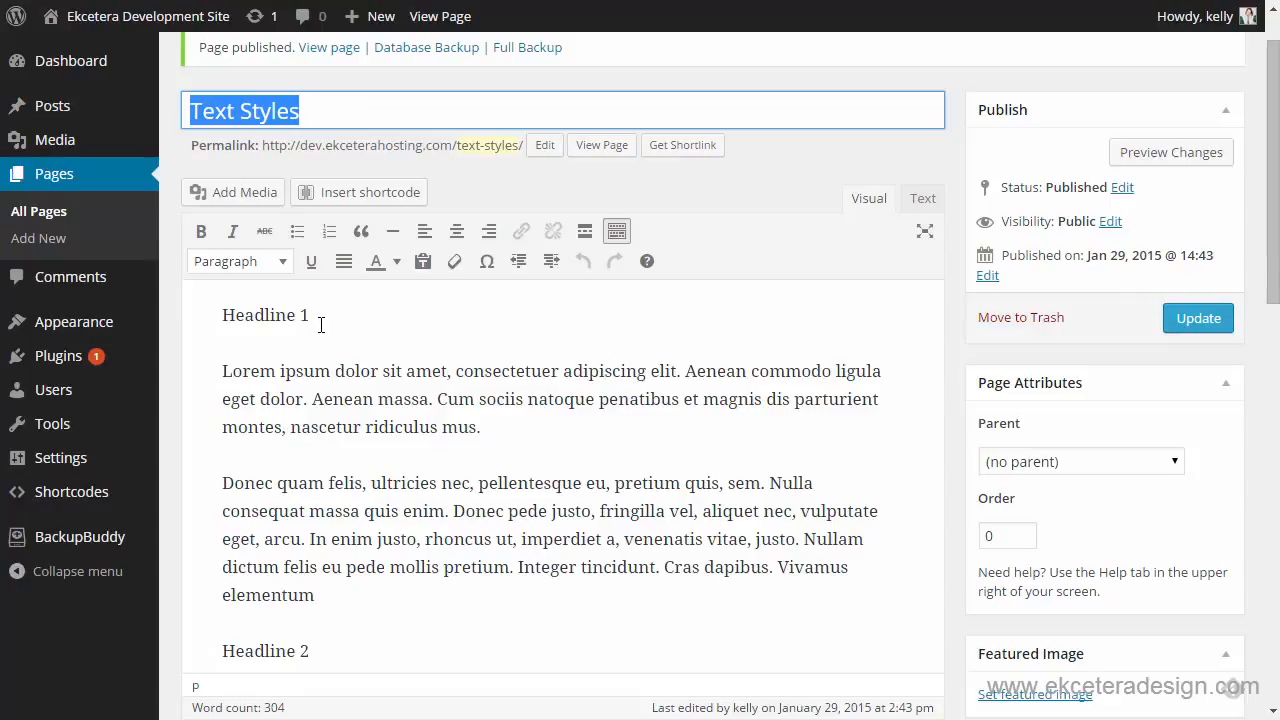
Apply the Heading 2 style to the "Headline 1" and "Headline 2" lines in the page content.
left_click_drag(321, 321, 210, 315)
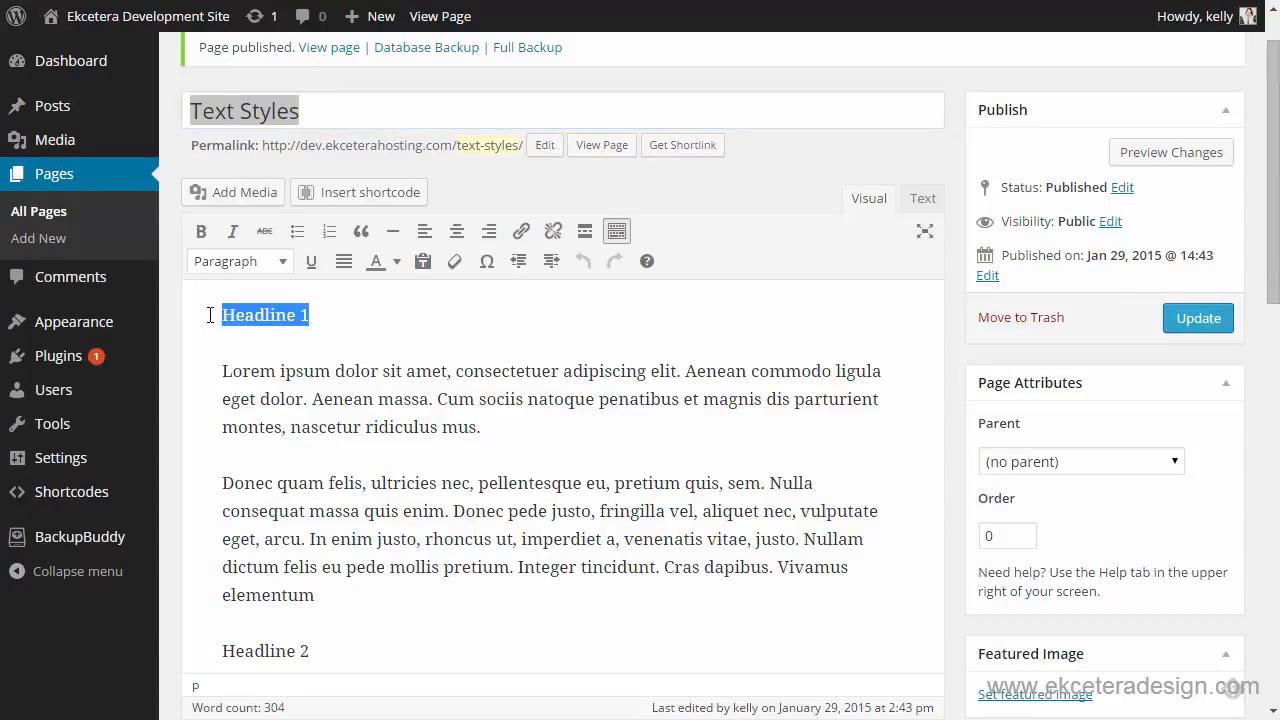
left_click(286, 265)
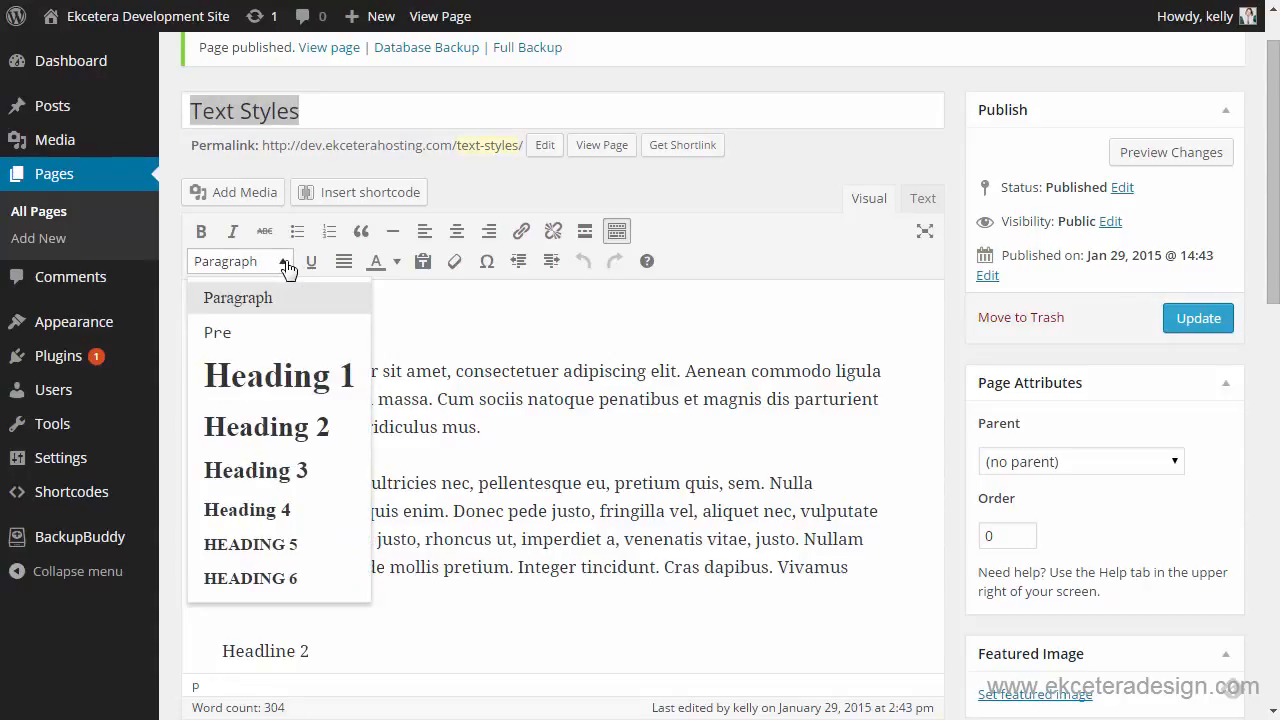
left_click(296, 432)
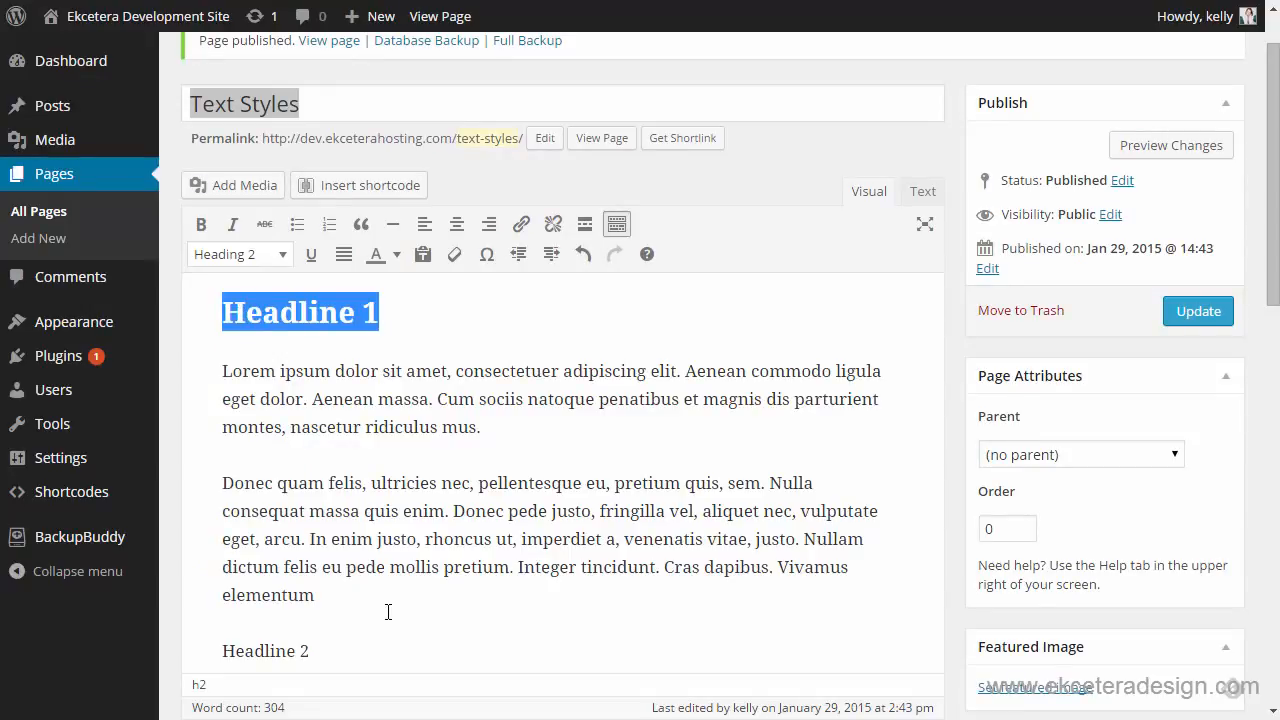
left_click_drag(315, 651, 220, 651)
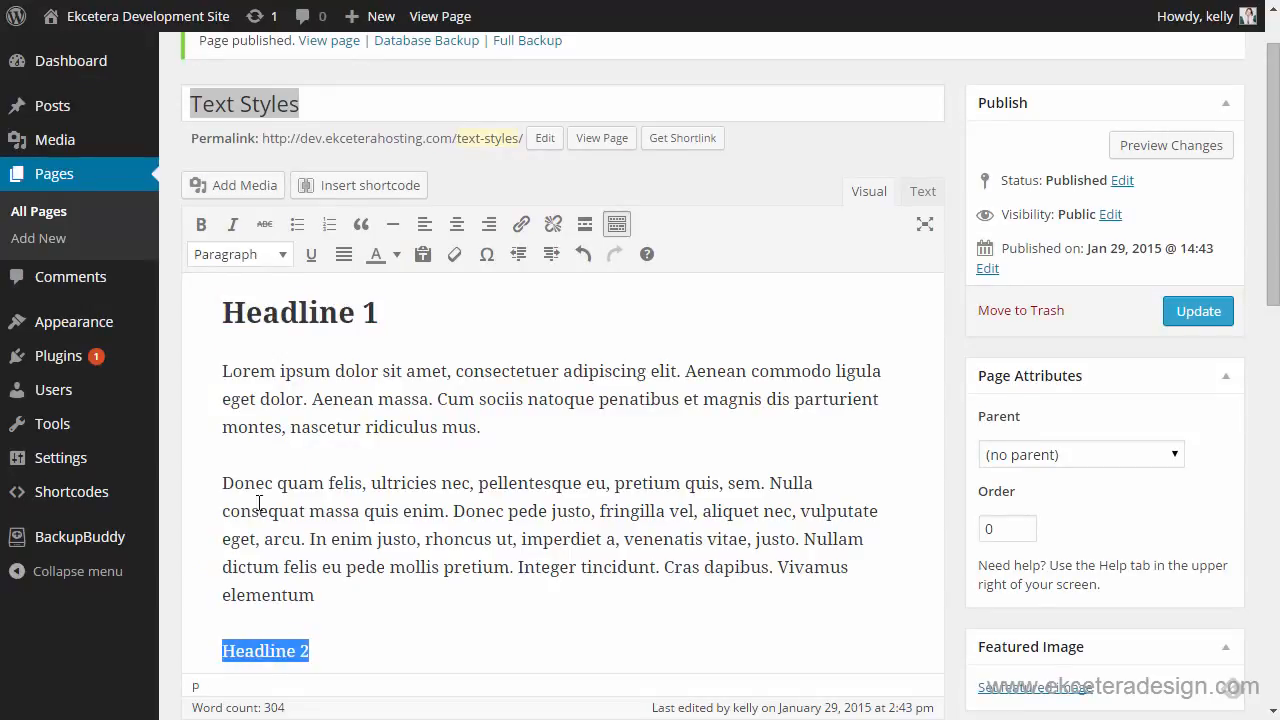
left_click(285, 256)
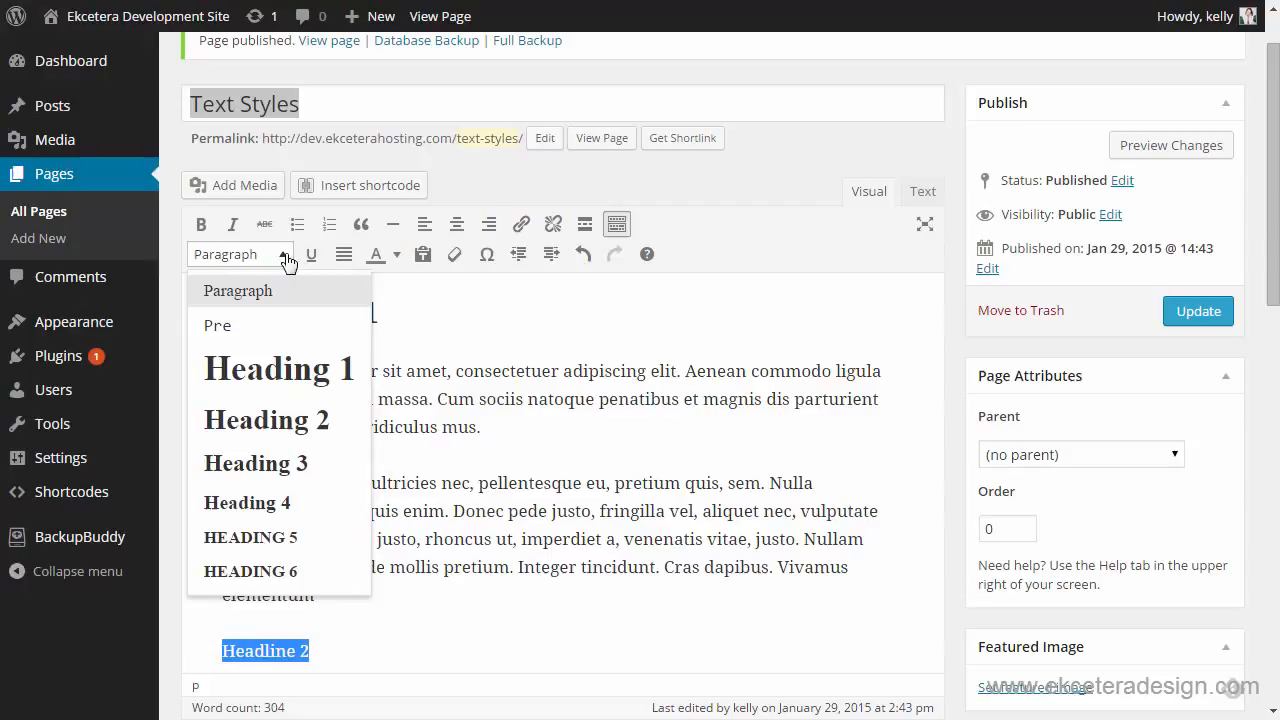
left_click(287, 424)
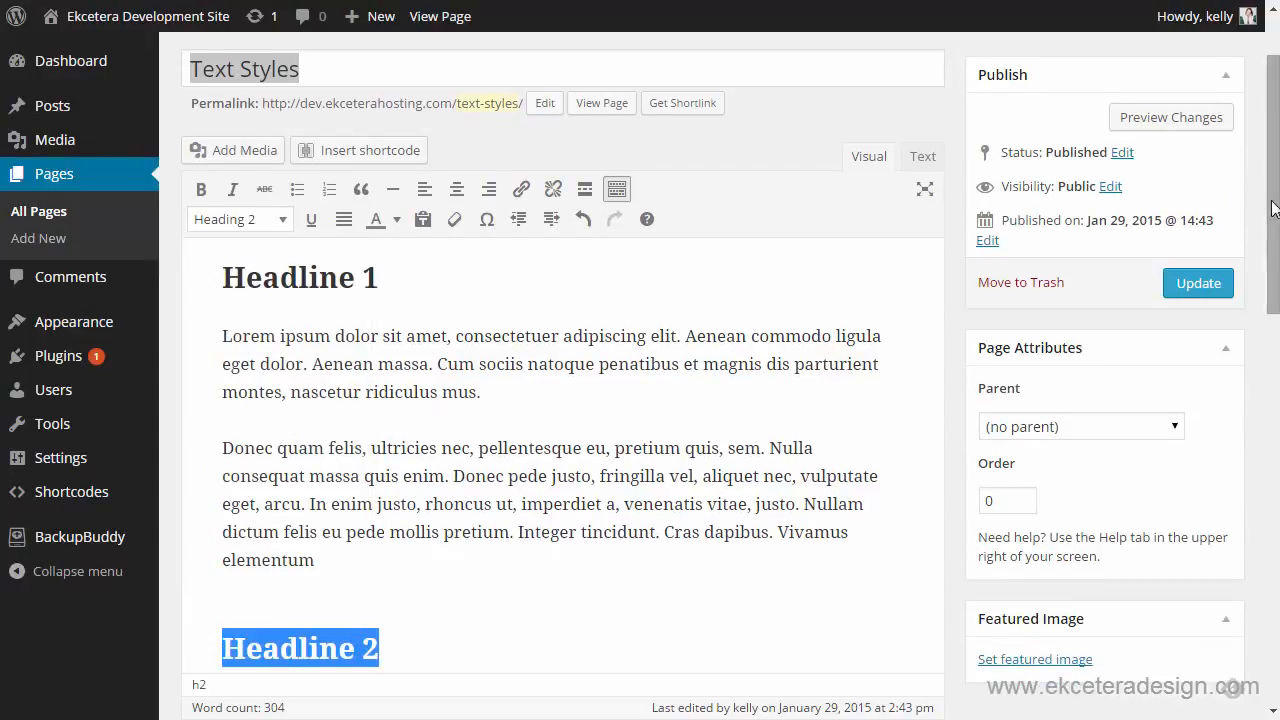
Apply the Heading 3 style to the "Headline 3" line in the page content.
left_click_drag(1275, 215, 1275, 463)
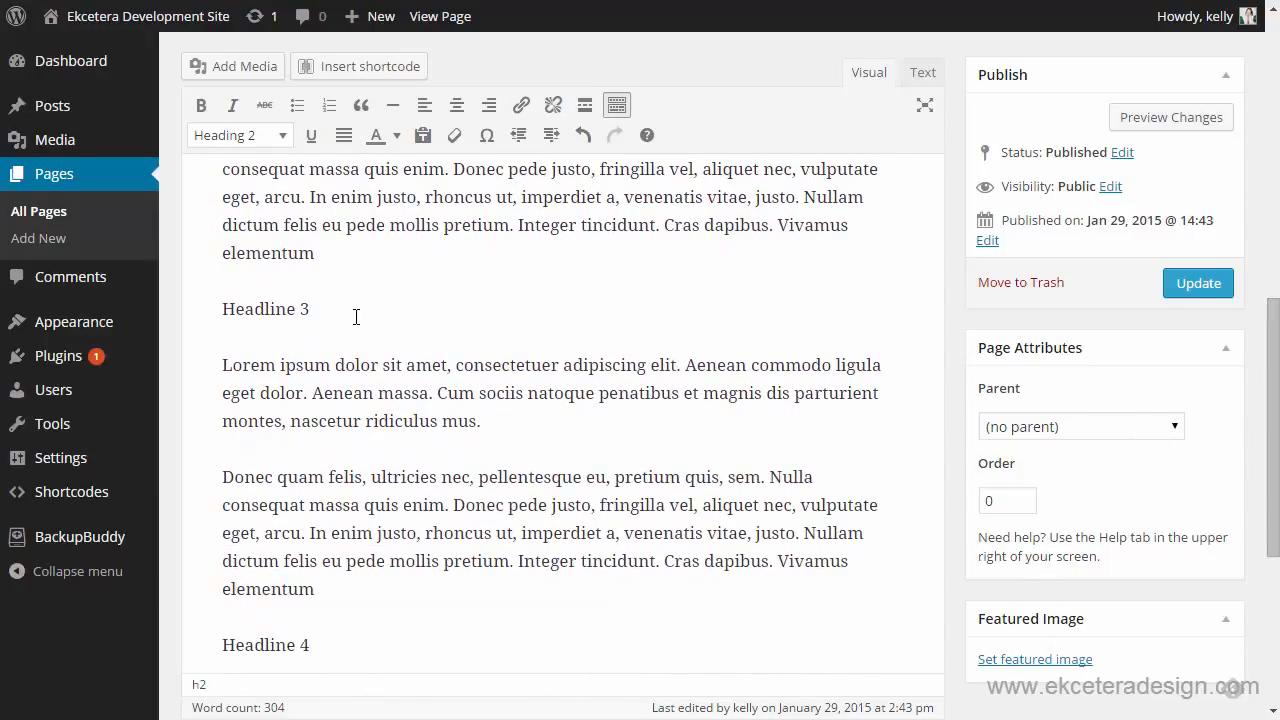
left_click_drag(318, 310, 219, 315)
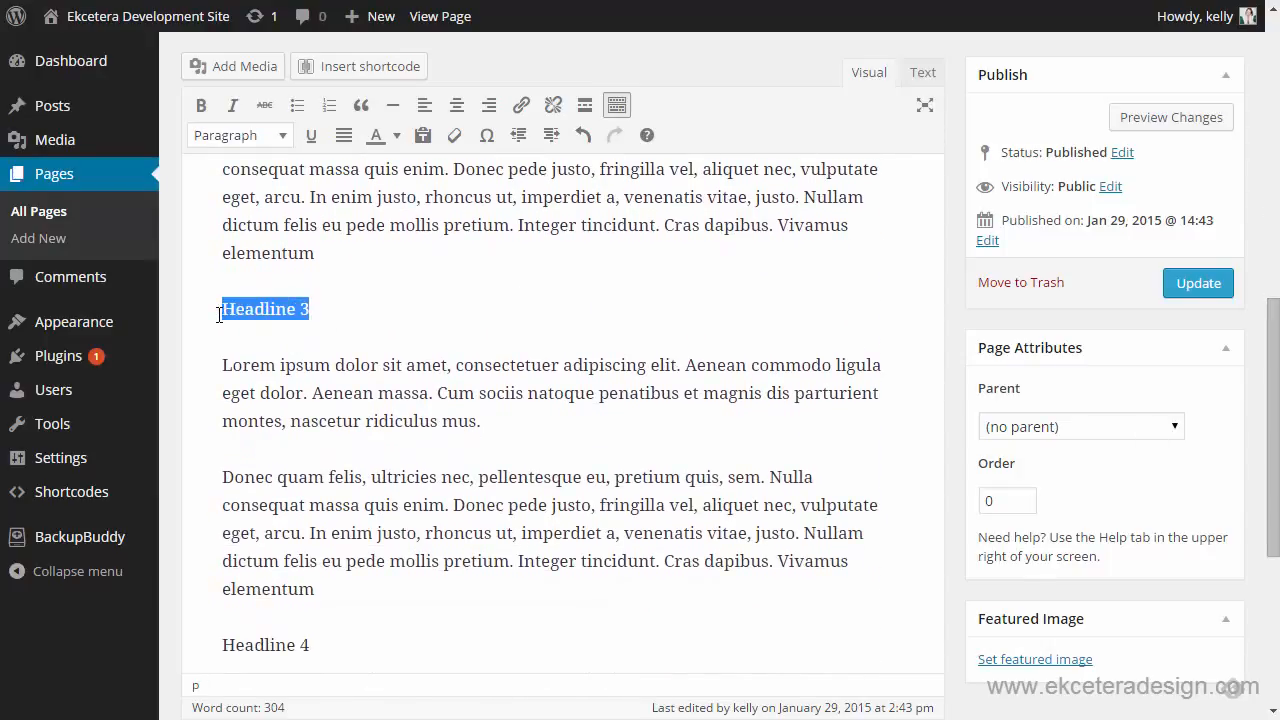
left_click(284, 142)
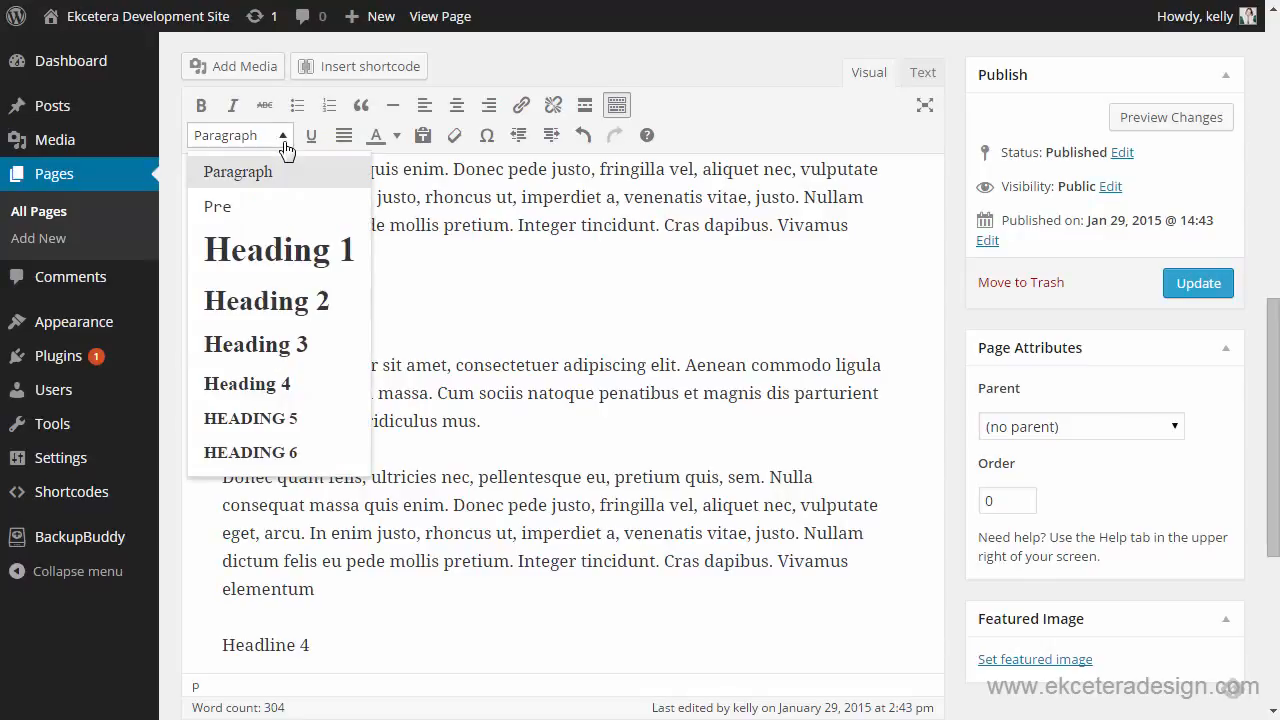
left_click(276, 352)
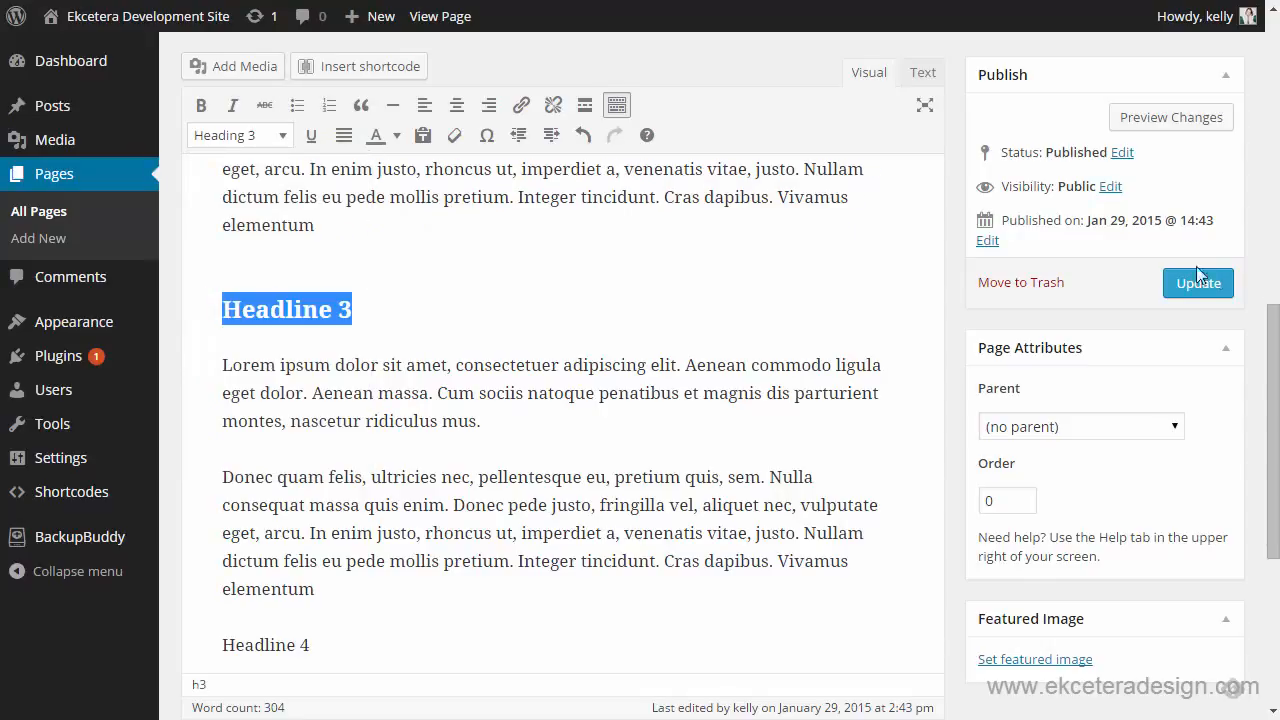
Apply the Heading 4 style to the "Headline 4" line in the page content.
scroll(1278, 343, "down", 3)
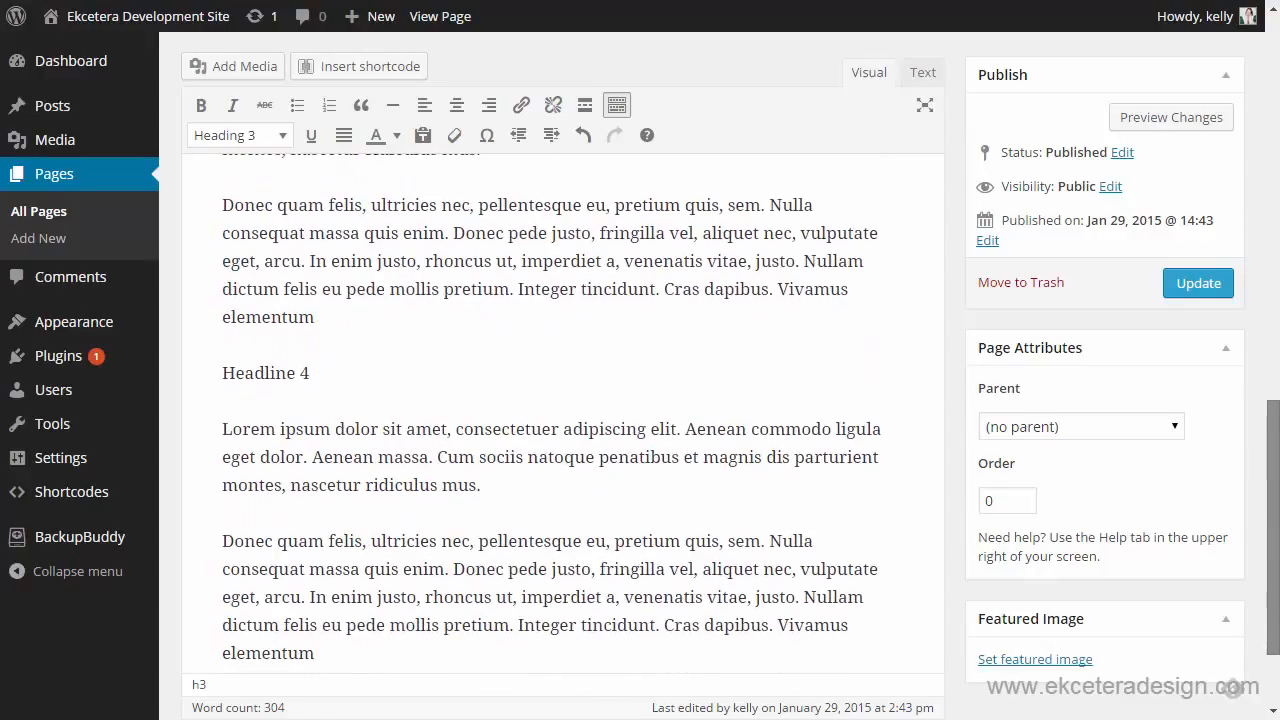
left_click_drag(323, 372, 204, 373)
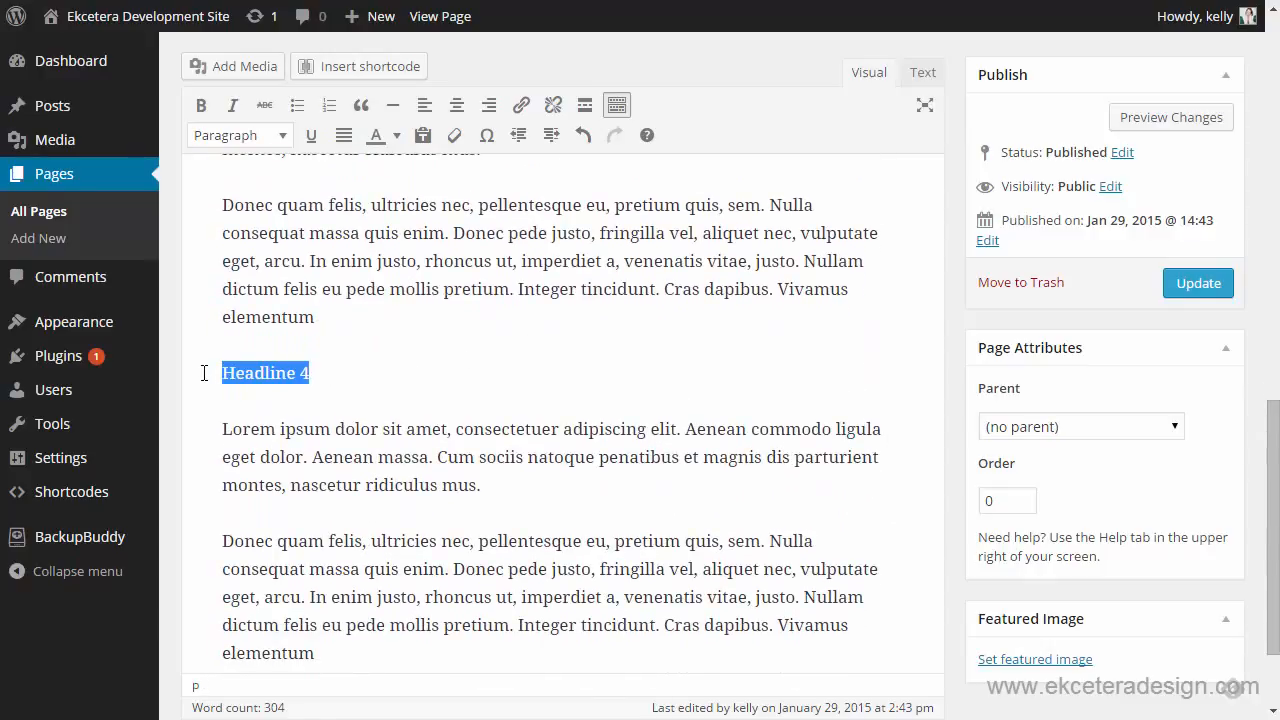
left_click(279, 144)
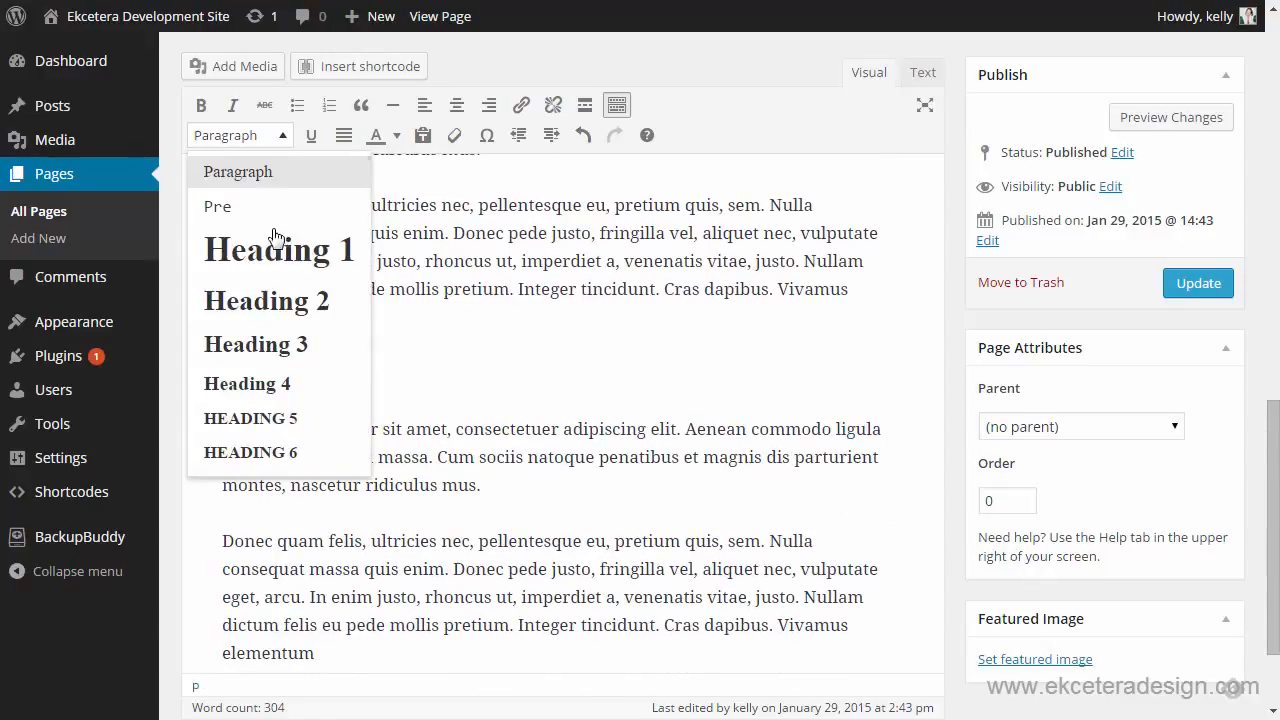
left_click(263, 385)
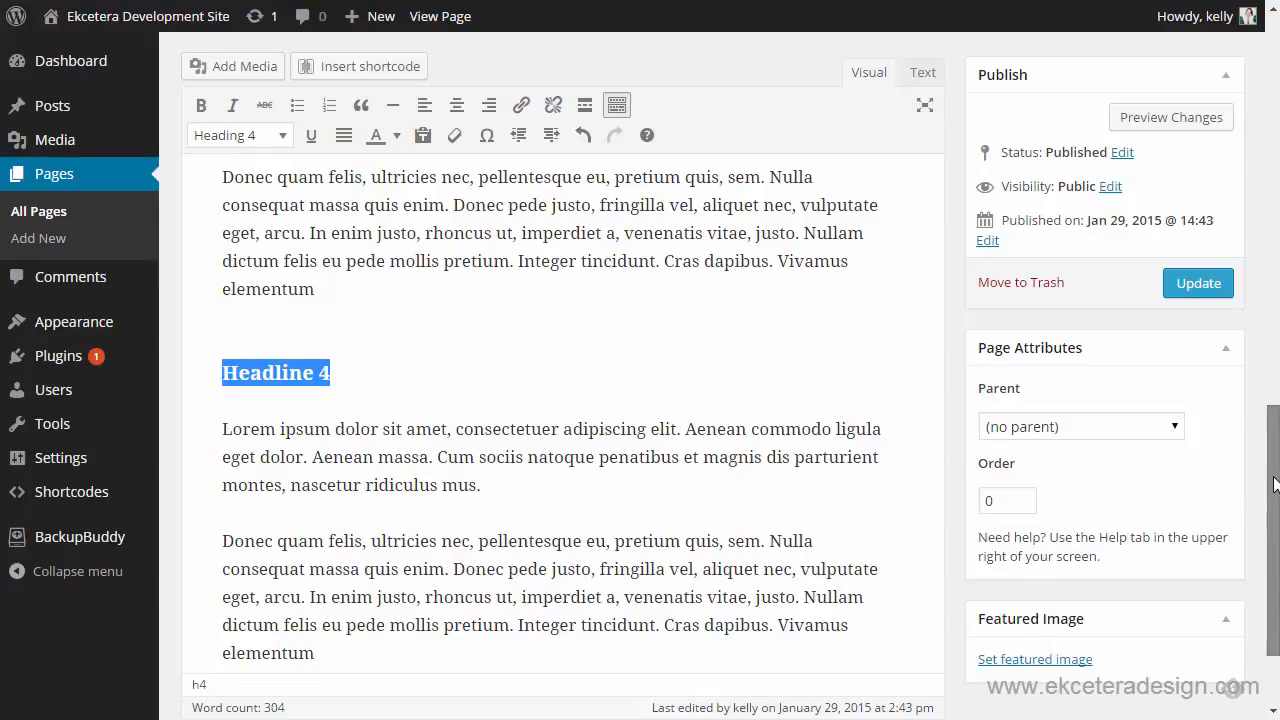
Replace the "Headline 1" heading text at the start of the content with "Type your headline here".
scroll(1274, 484, "down", 2)
scroll(1274, 460, "up", 1)
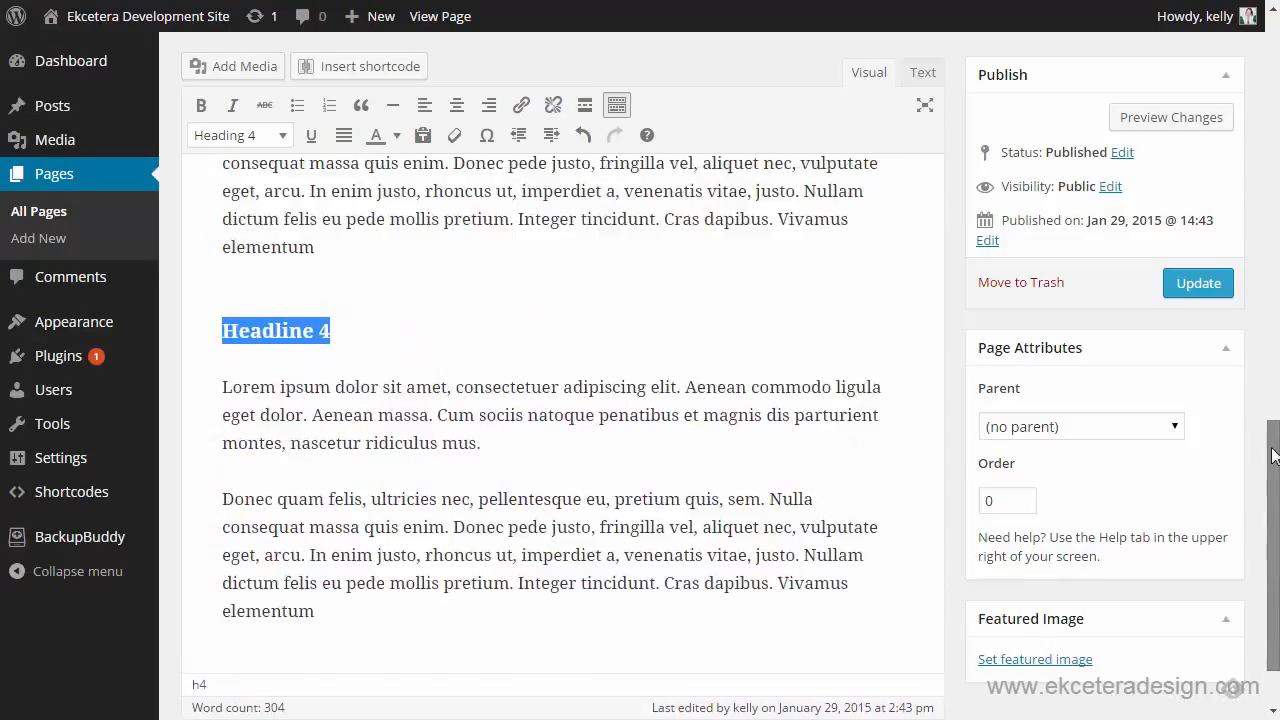
left_click_drag(1274, 455, 1214, 100)
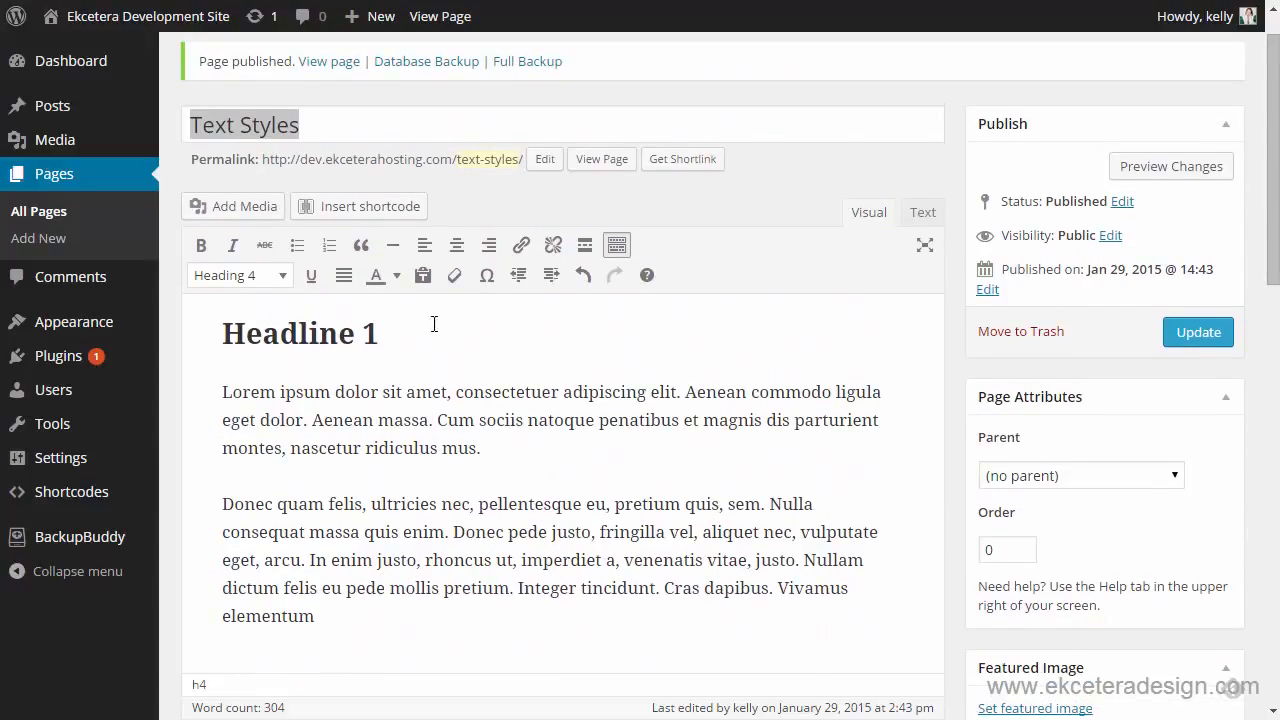
left_click_drag(379, 333, 219, 330)
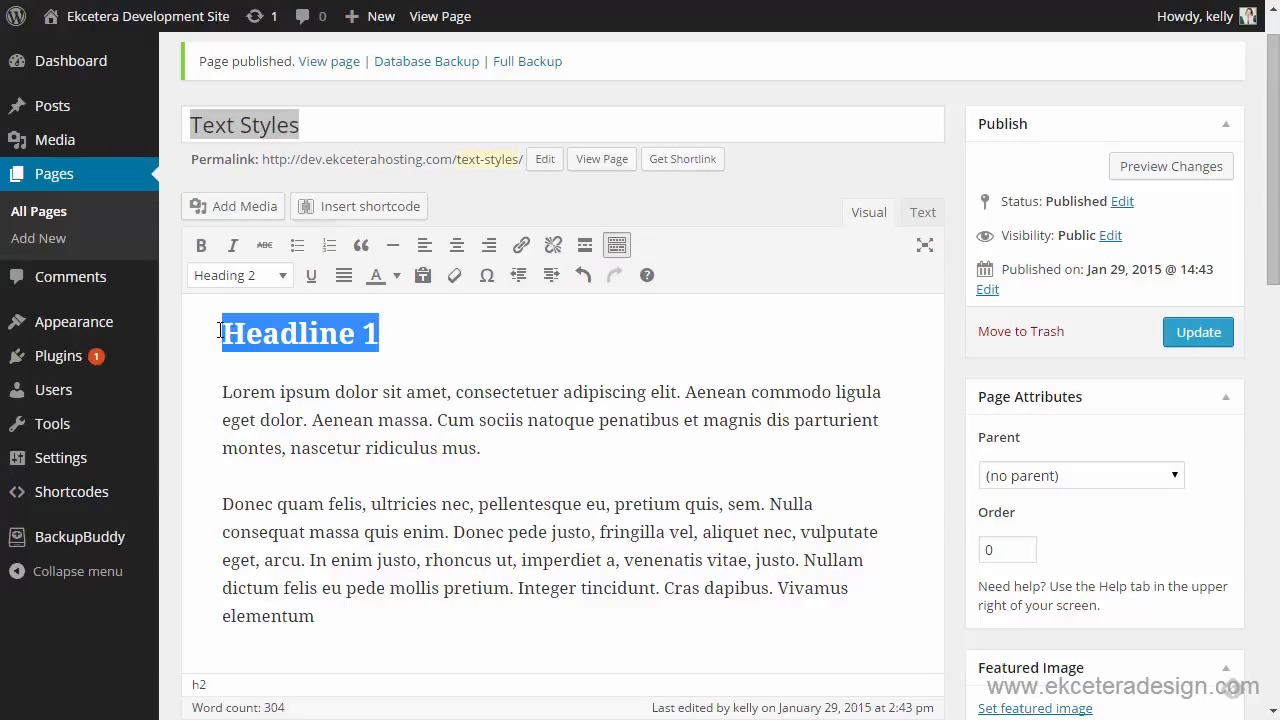
type("Type your hea")
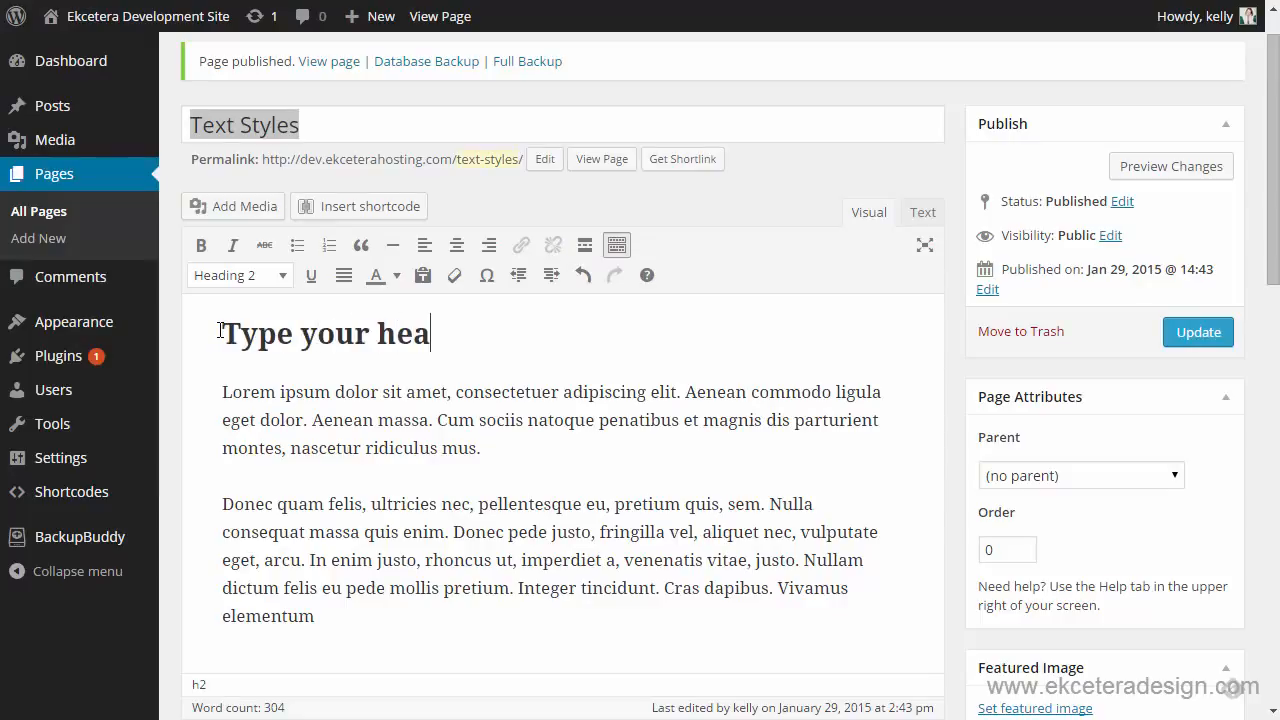
type("dline here")
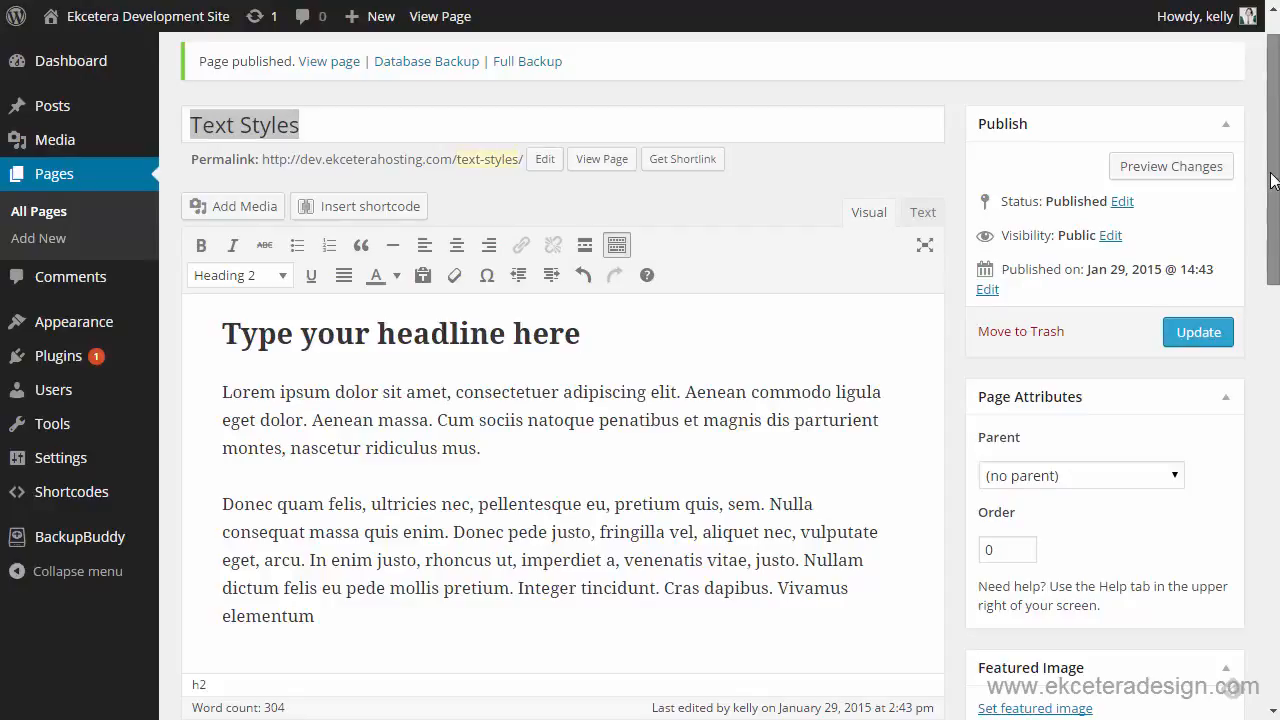
Toggle bold on and back off for the last part of the "Type your headline here" heading.
left_click_drag(1274, 180, 1274, 210)
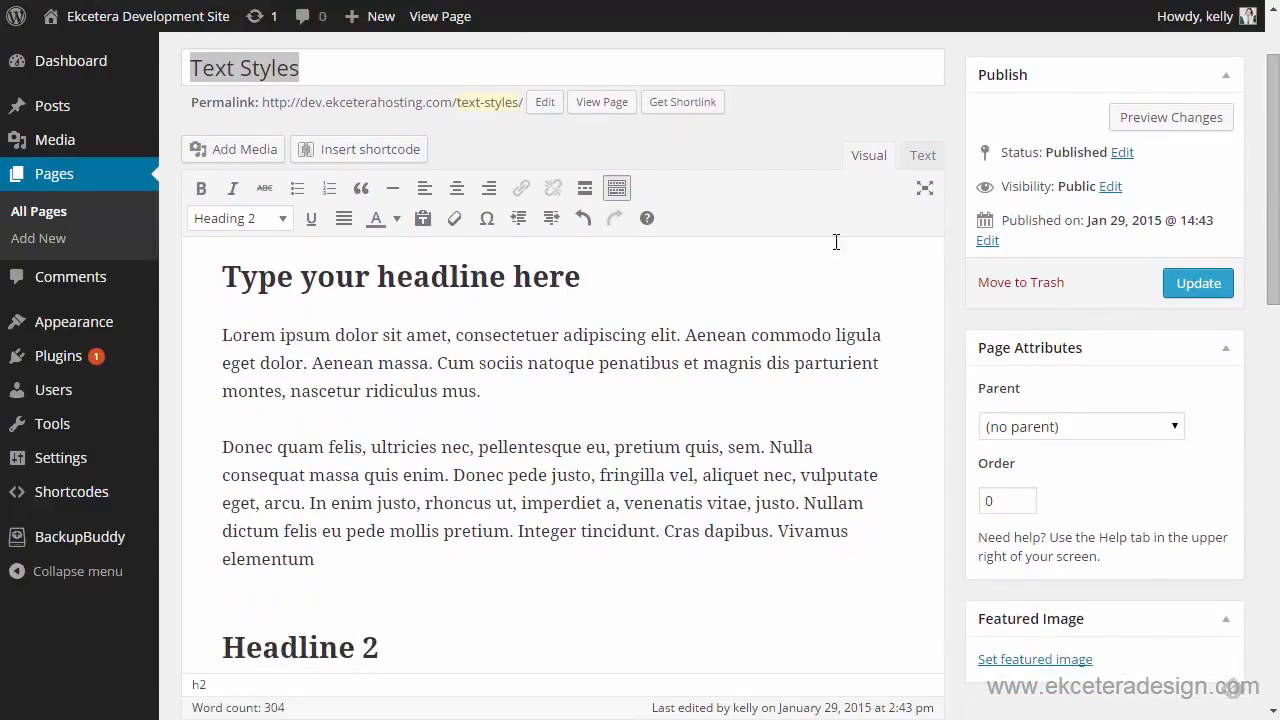
left_click_drag(581, 277, 470, 282)
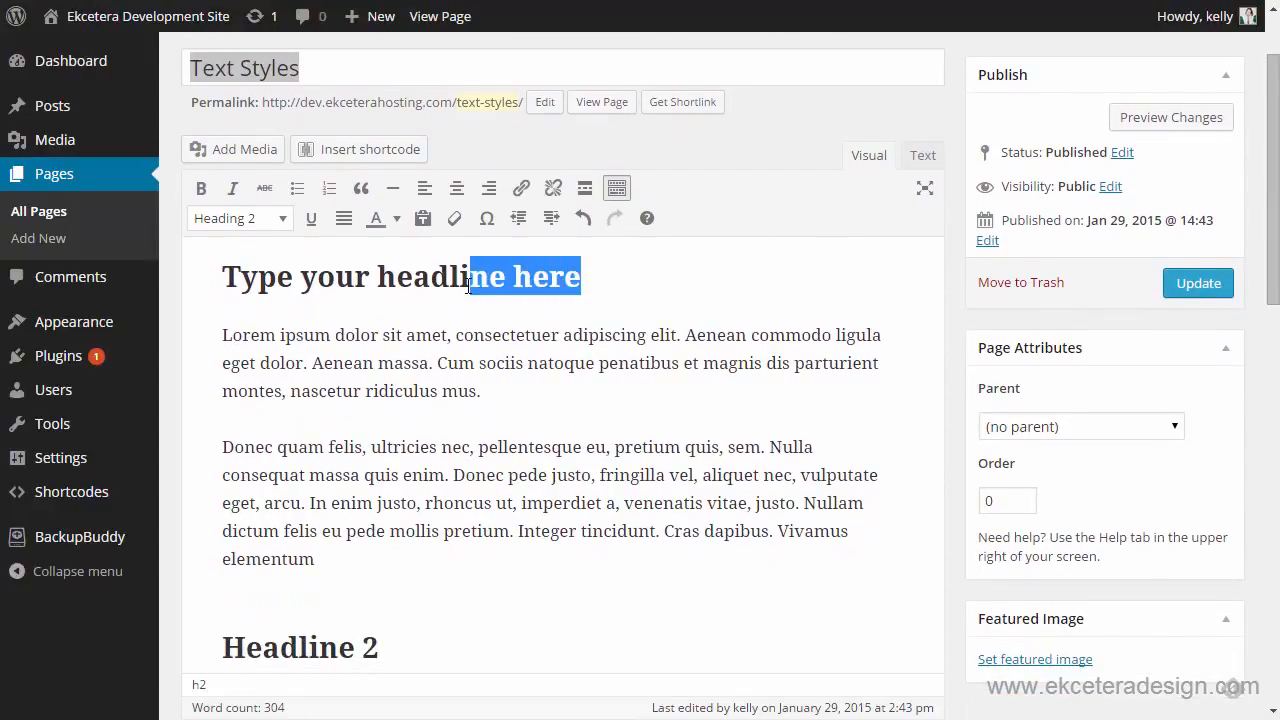
left_click(201, 188)
left_click(201, 188)
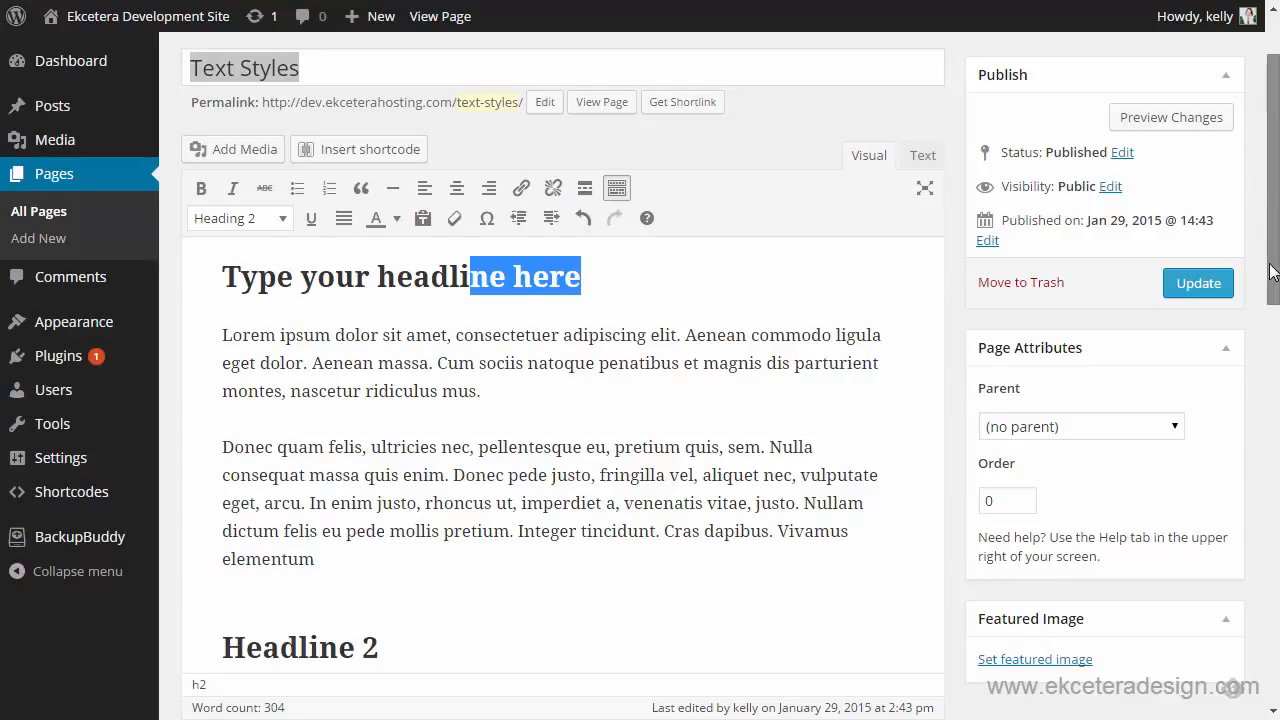
left_click(636, 297)
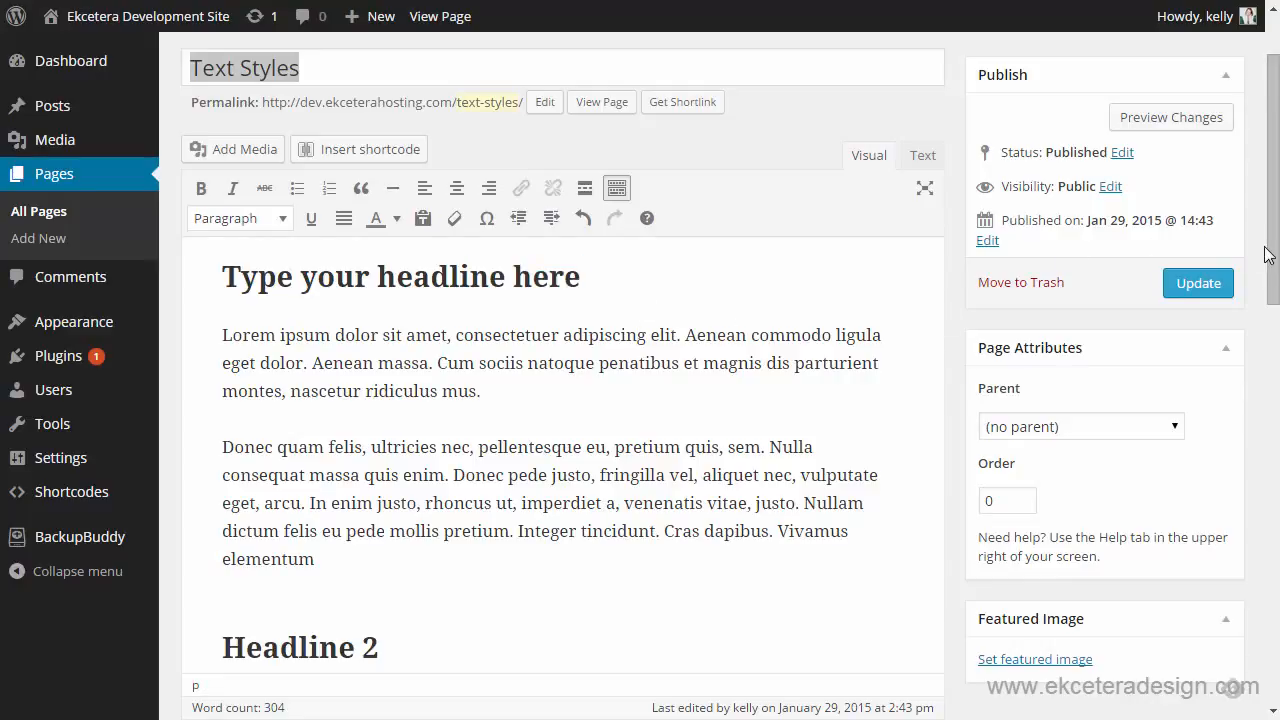
Insert a horizontal line directly above the "Headline 3" heading and update the page.
left_click_drag(1274, 256, 1274, 512)
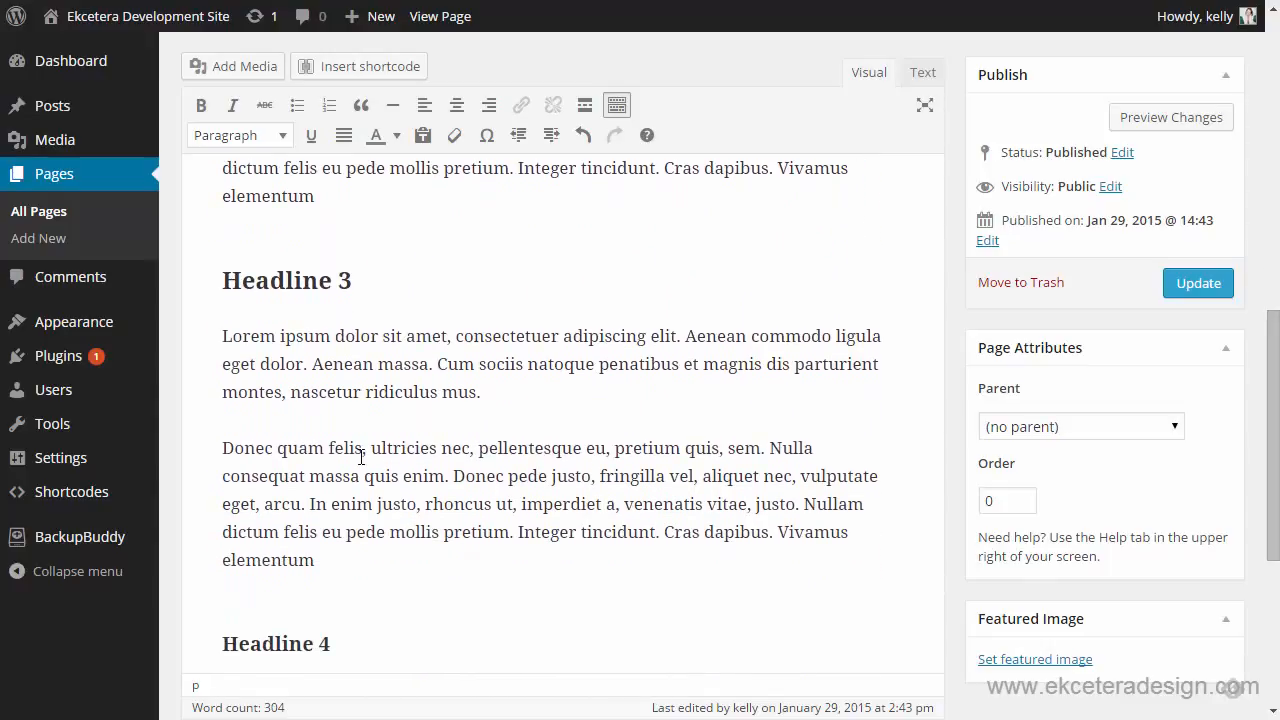
left_click(252, 233)
left_click(392, 112)
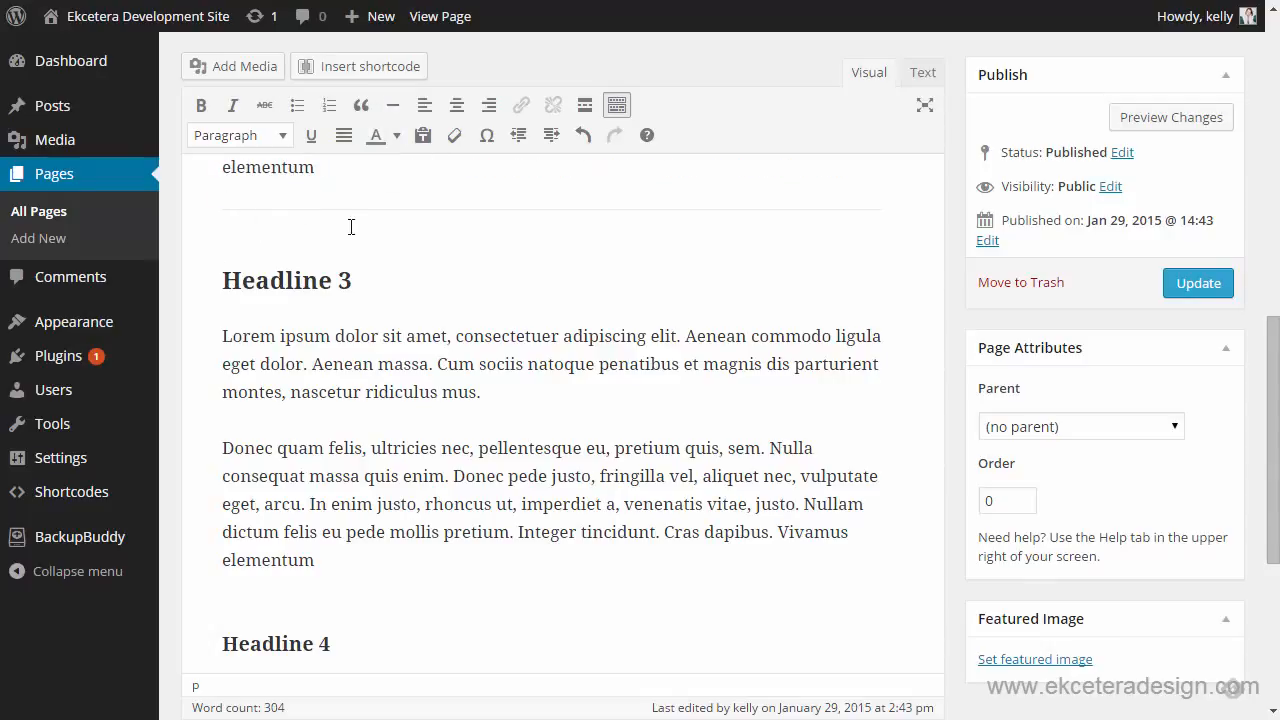
left_click(1192, 288)
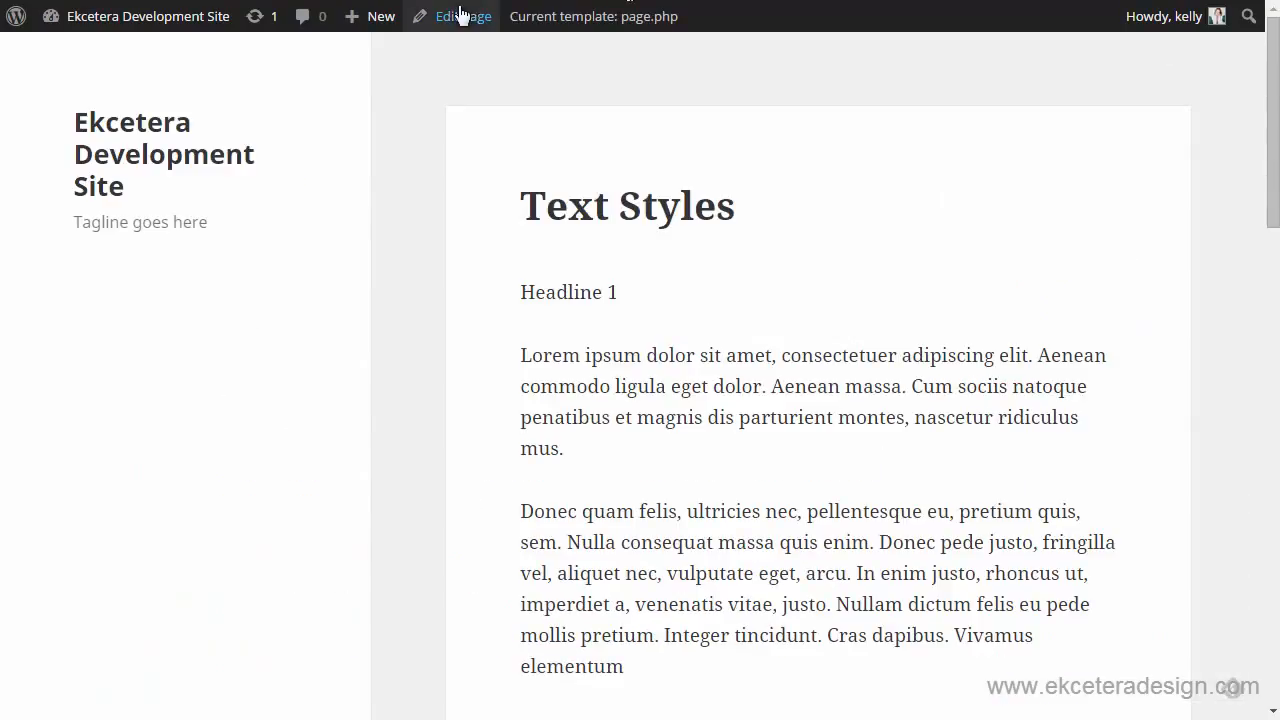
Reload the live Text Styles page and examine how its page title is styled.
mouse_move(83, 16)
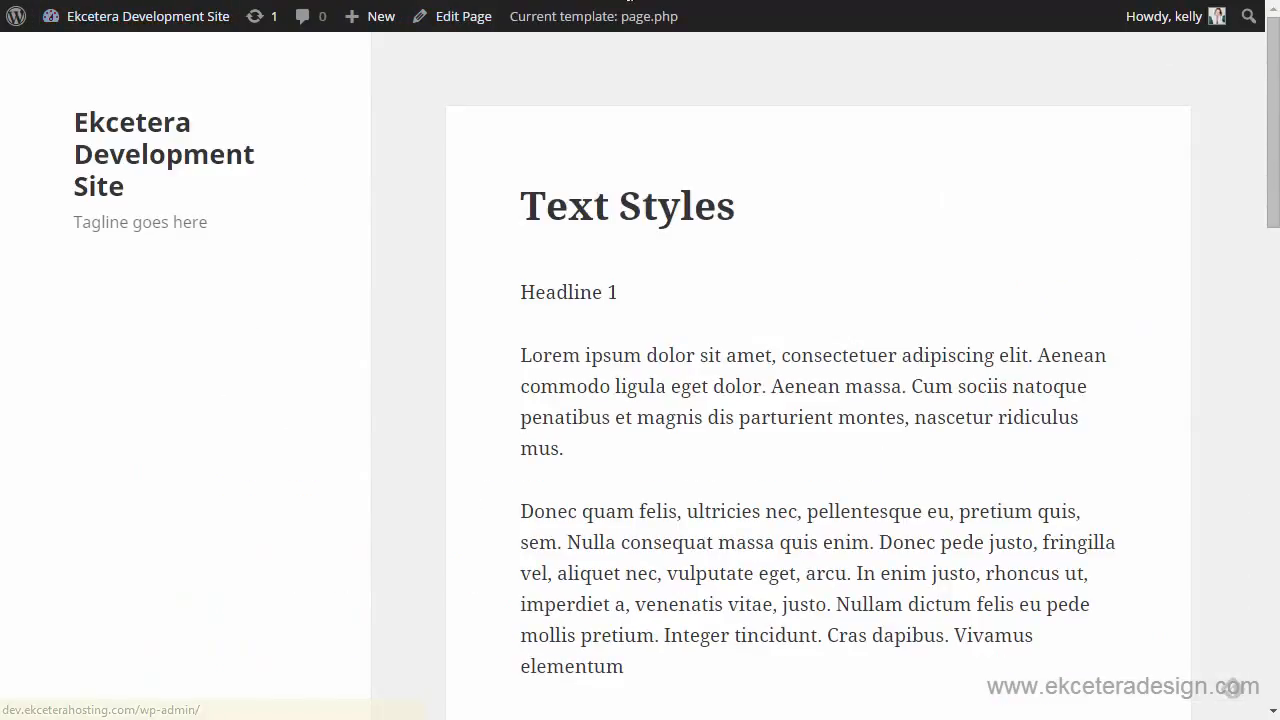
key("F5")
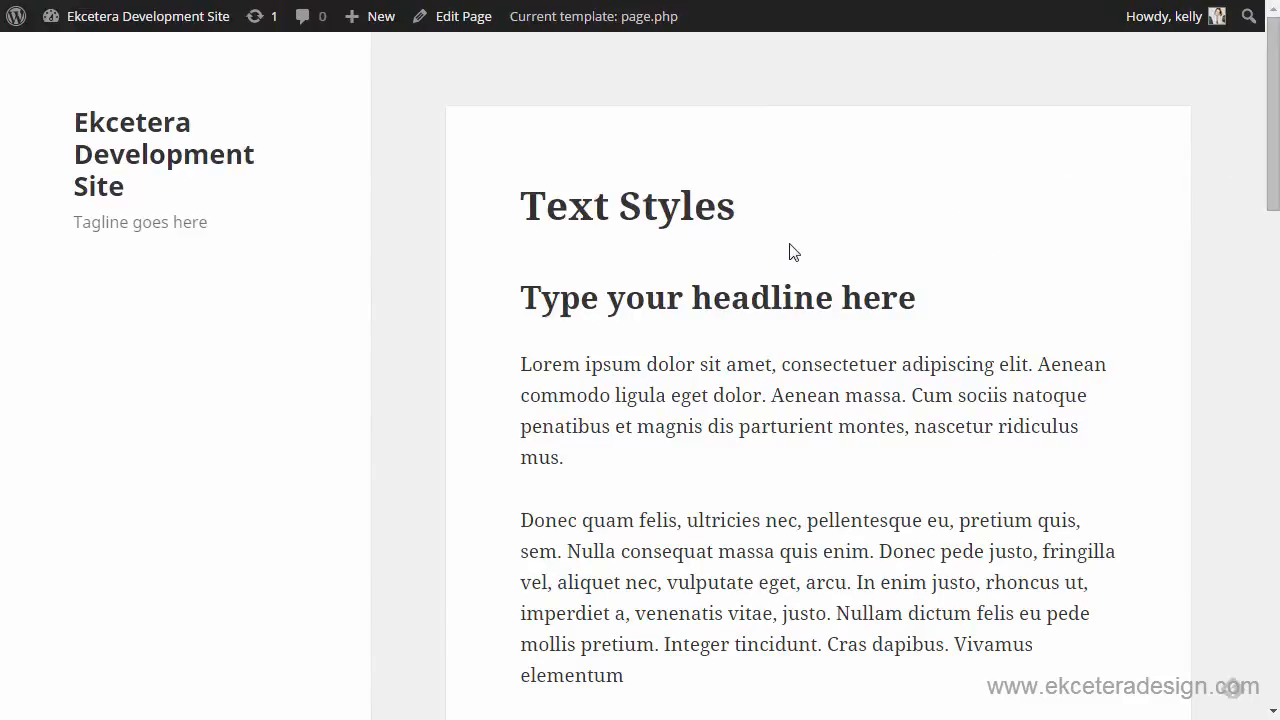
left_click_drag(738, 206, 516, 208)
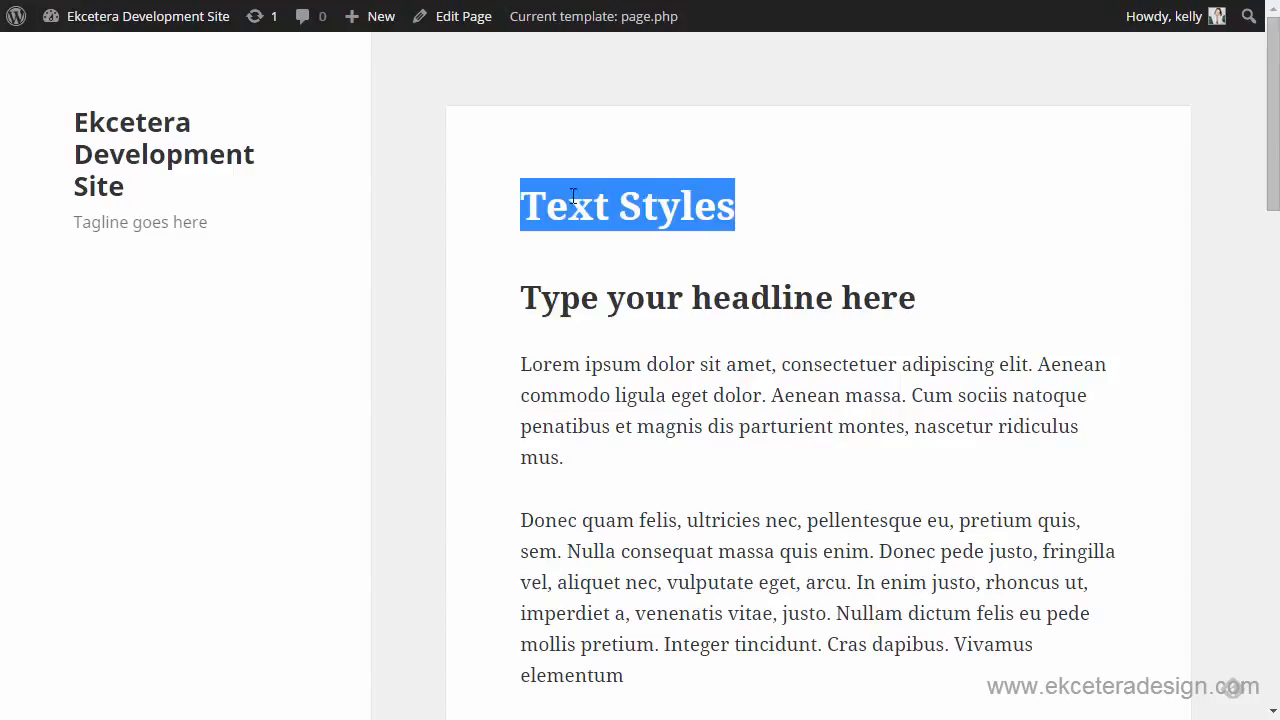
left_click(536, 183)
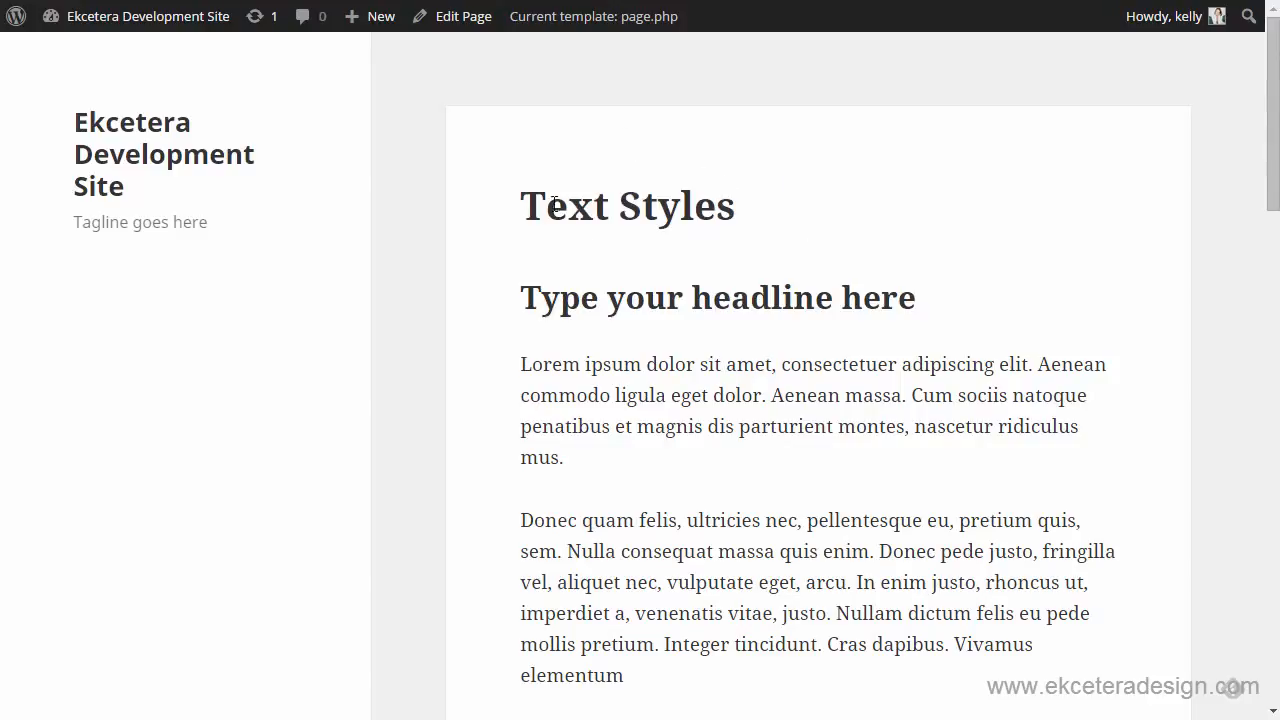
Look at the horizontal line on the live page, and in the editor delete and reinsert it above the "Headline 3" heading.
left_click_drag(1274, 172, 1274, 413)
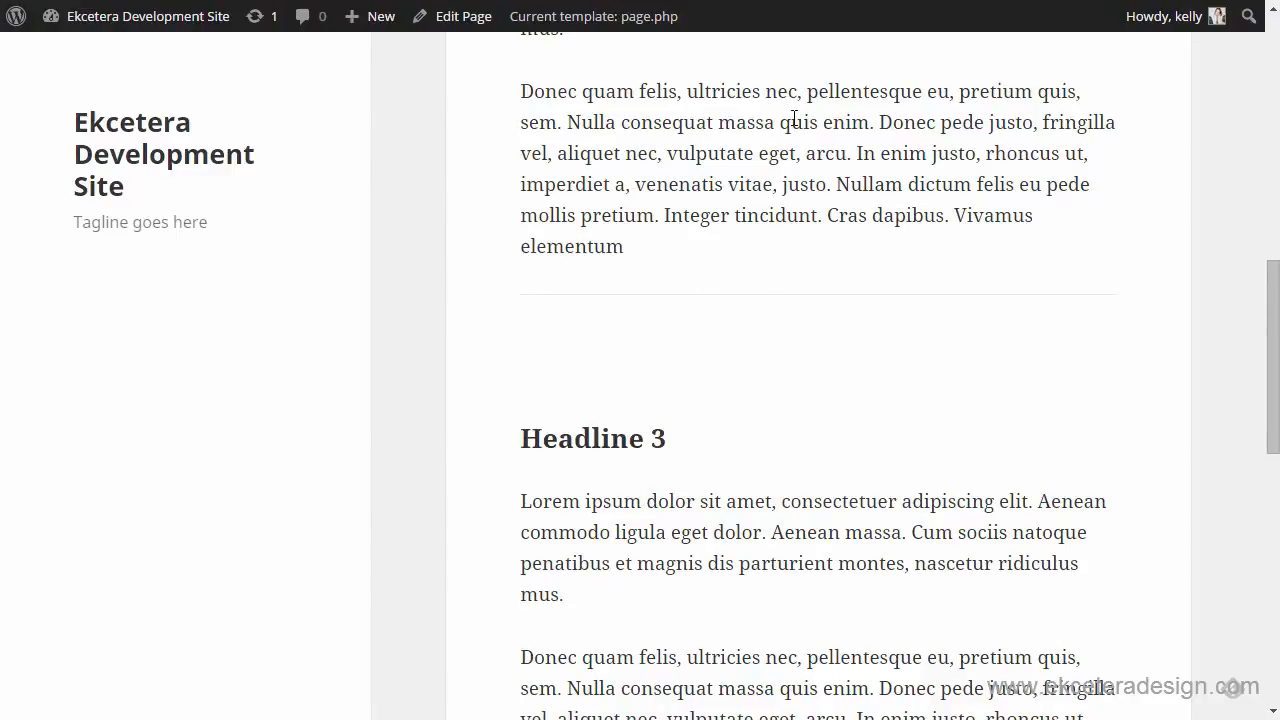
key("ctrl+shift+Tab")
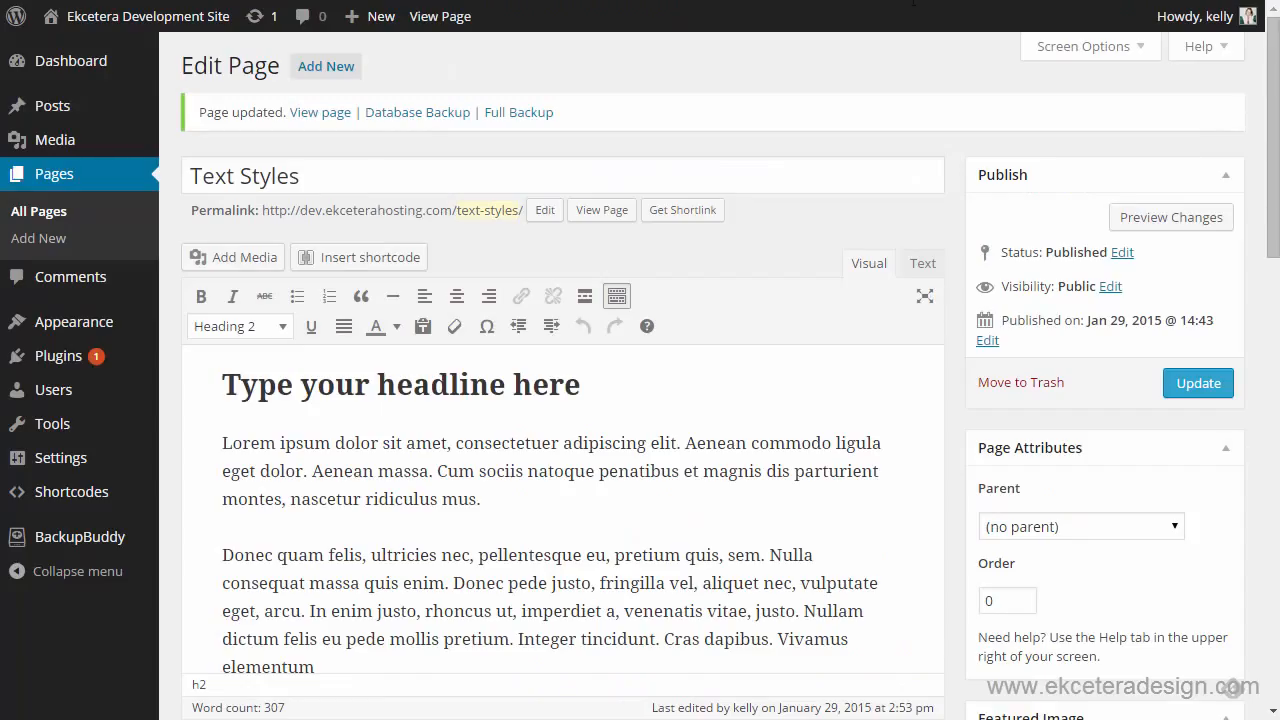
left_click_drag(1273, 190, 1273, 427)
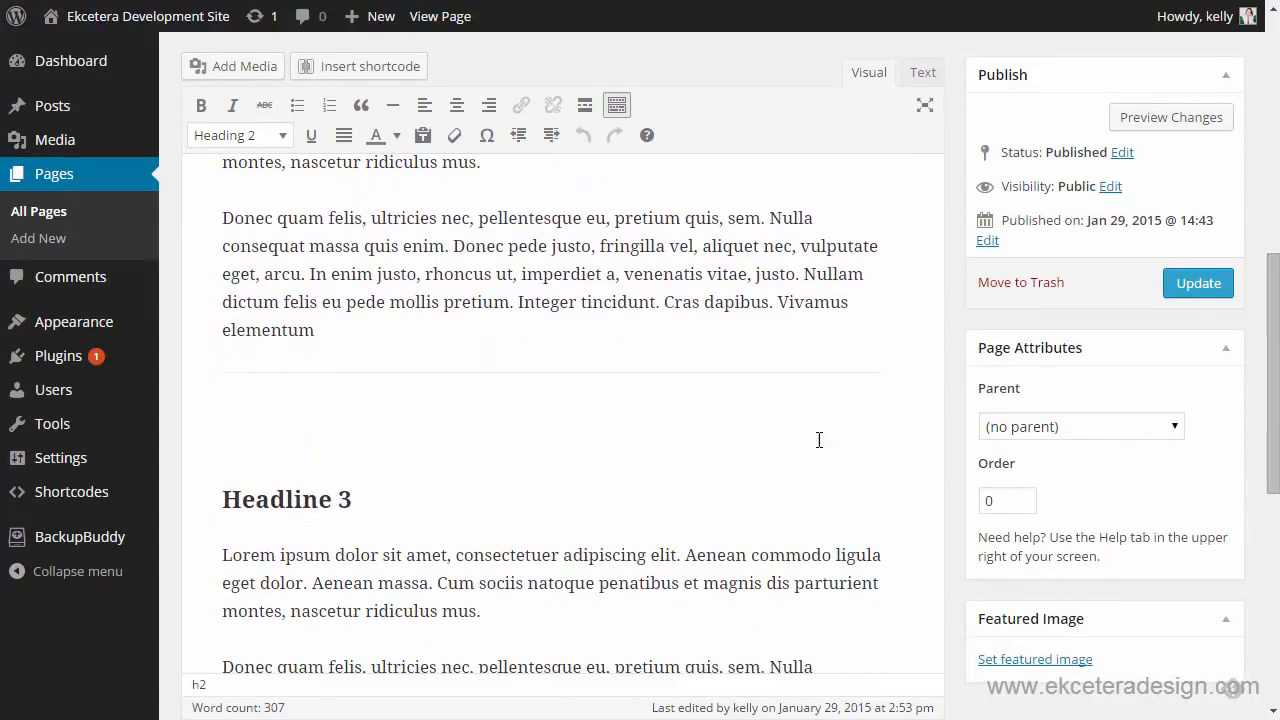
left_click(280, 416)
key("BackSpace")
key("BackSpace")
left_click(392, 105)
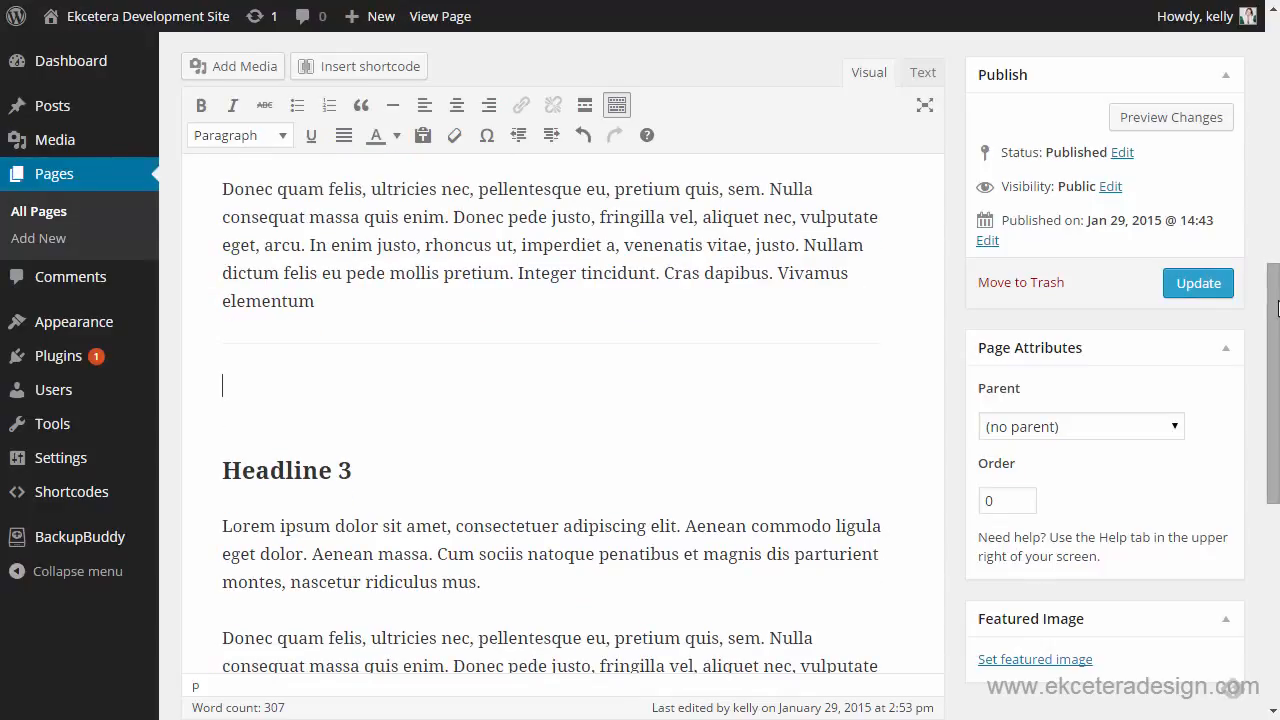
Format the last paragraph under the "Headline 4" heading as a blockquote and update the page.
left_click_drag(1278, 308, 1278, 499)
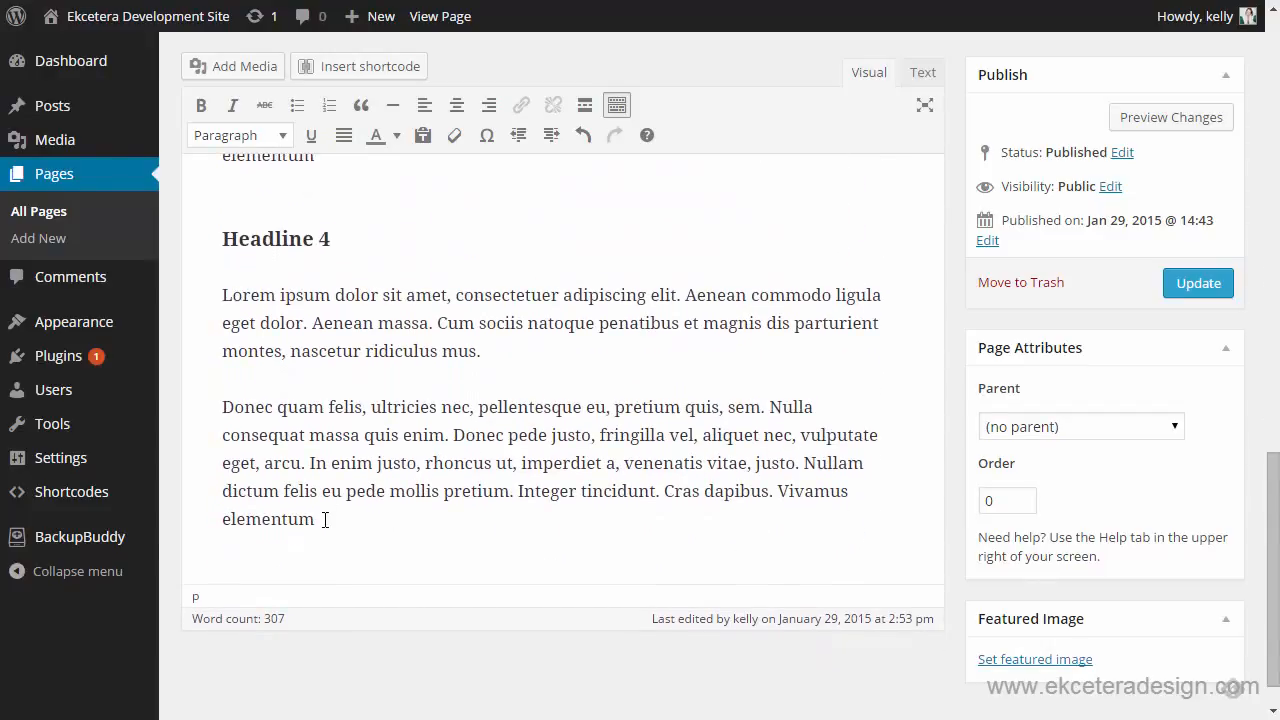
left_click_drag(325, 519, 225, 407)
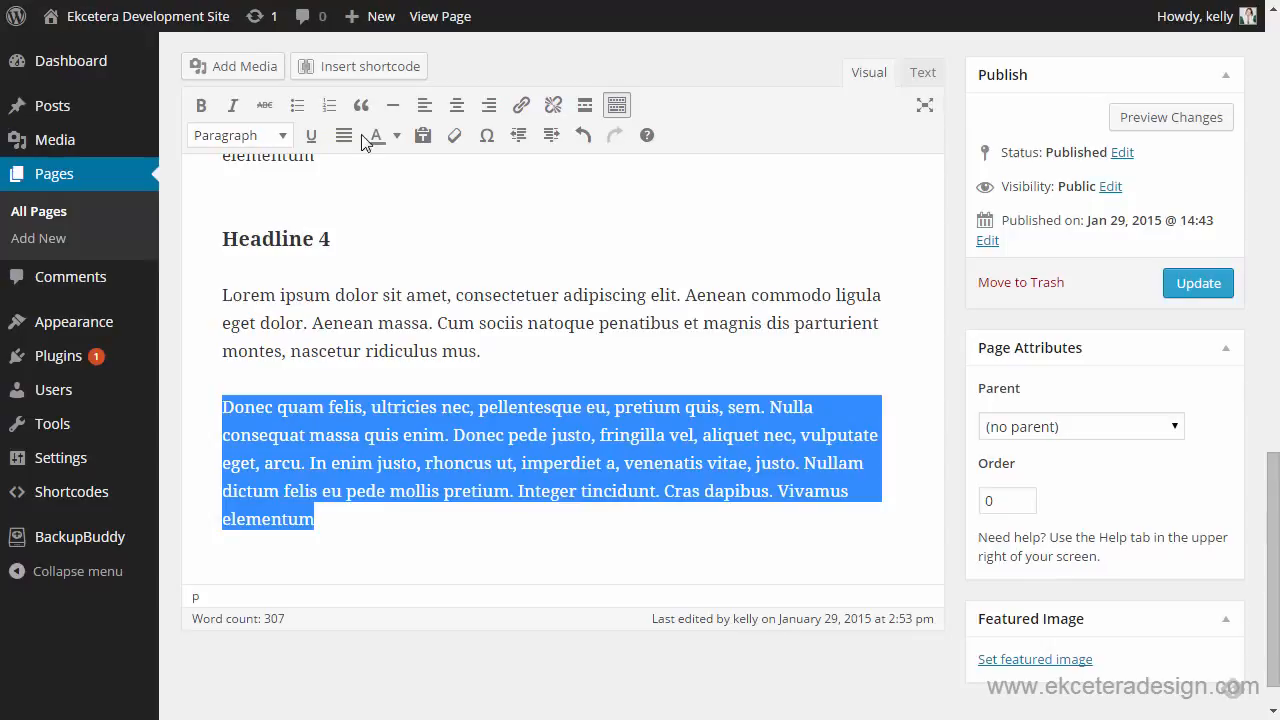
left_click(361, 106)
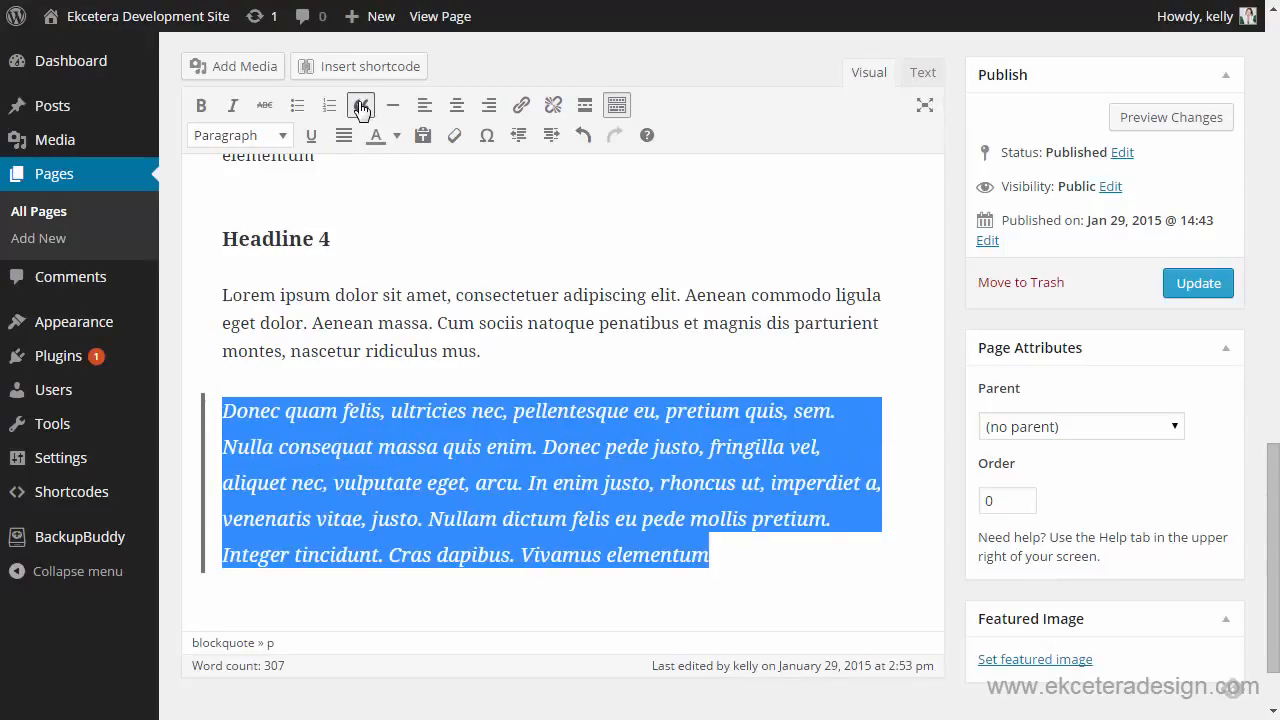
left_click(1190, 283)
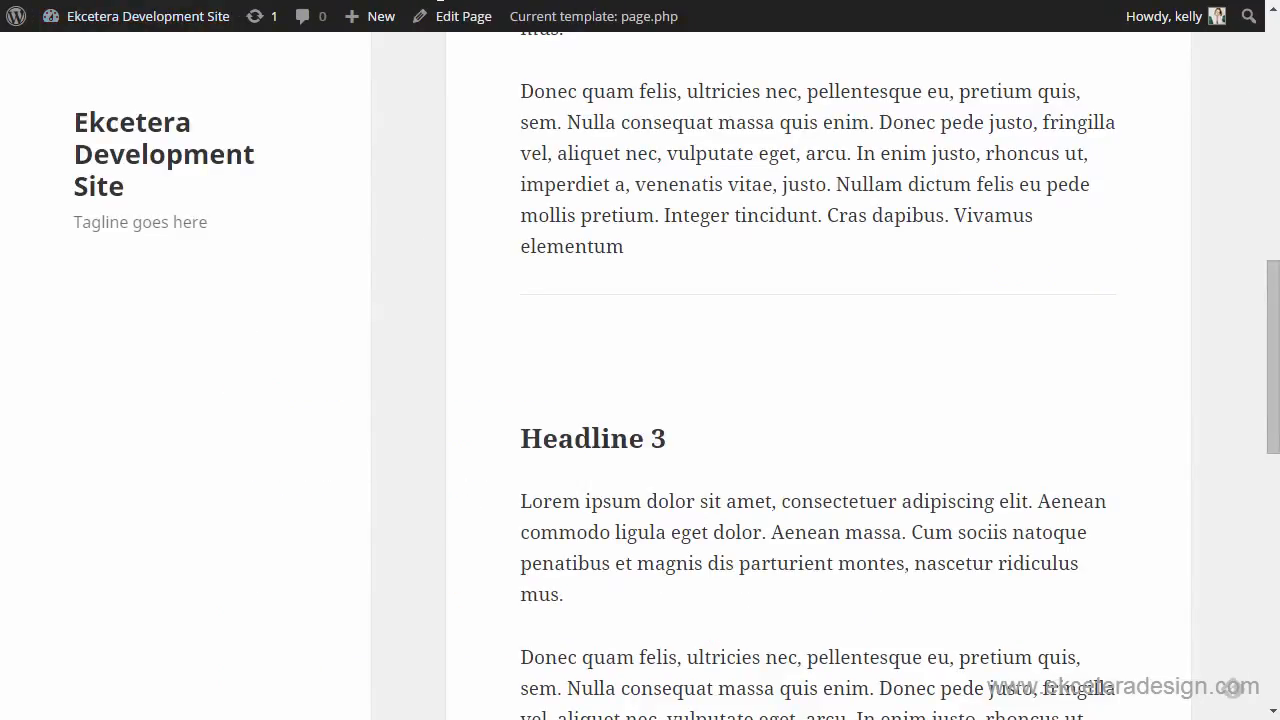
Reload the live Text Styles page, examine the blockquote under "Headline 4", and return to the page editor.
key("F5")
left_click_drag(1275, 355, 1275, 543)
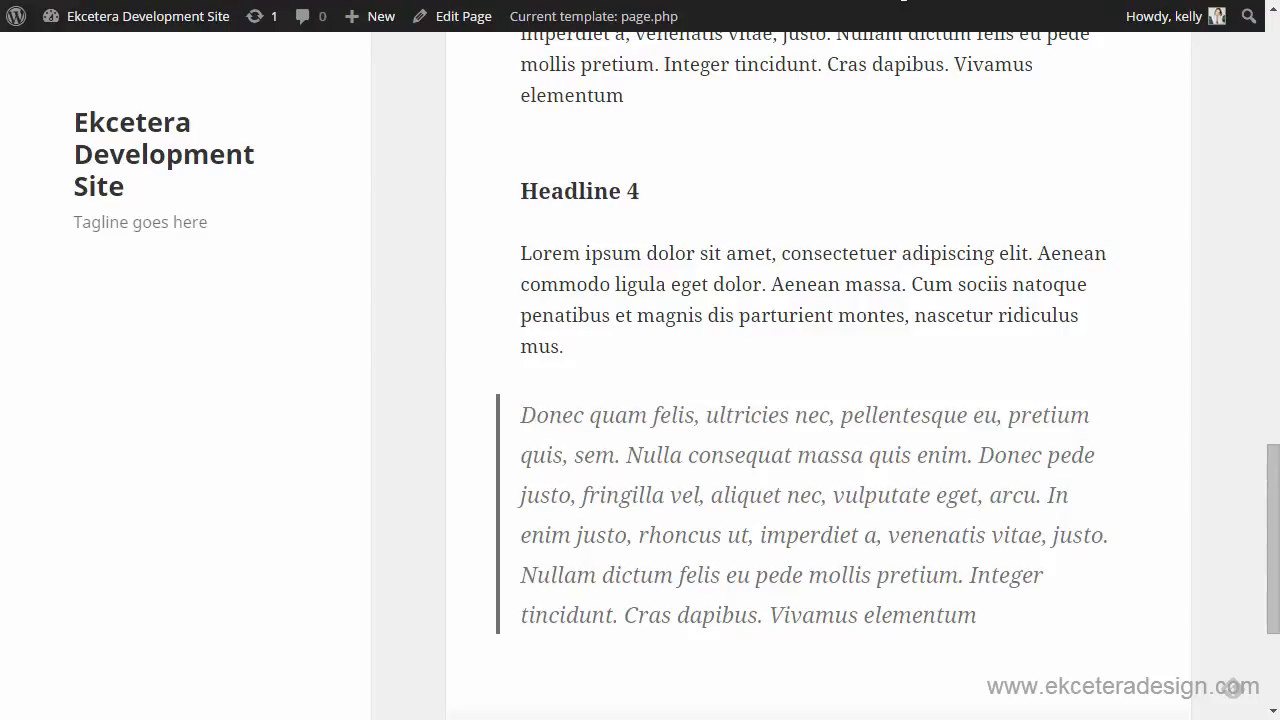
left_click(905, 1)
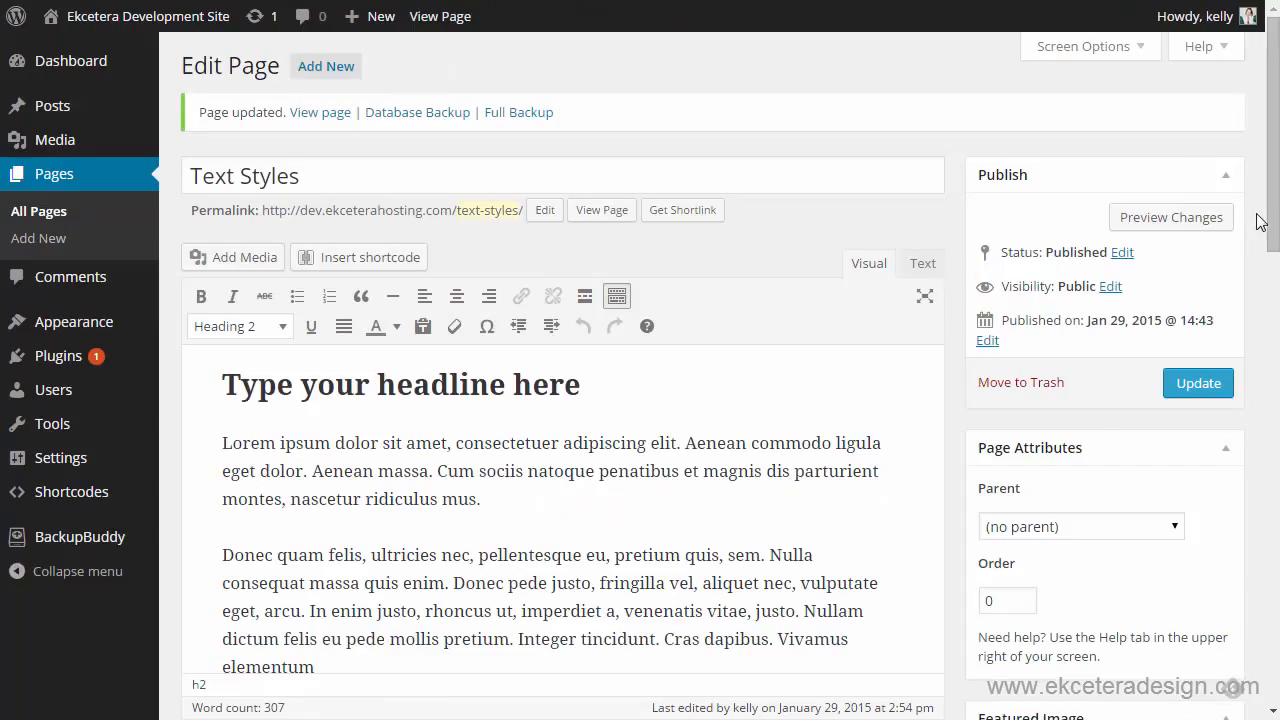
Add the paragraphs "Information here" and "email address" between the horizontal line and the "Headline 3" heading.
left_click_drag(1275, 242, 1275, 442)
left_click(293, 444)
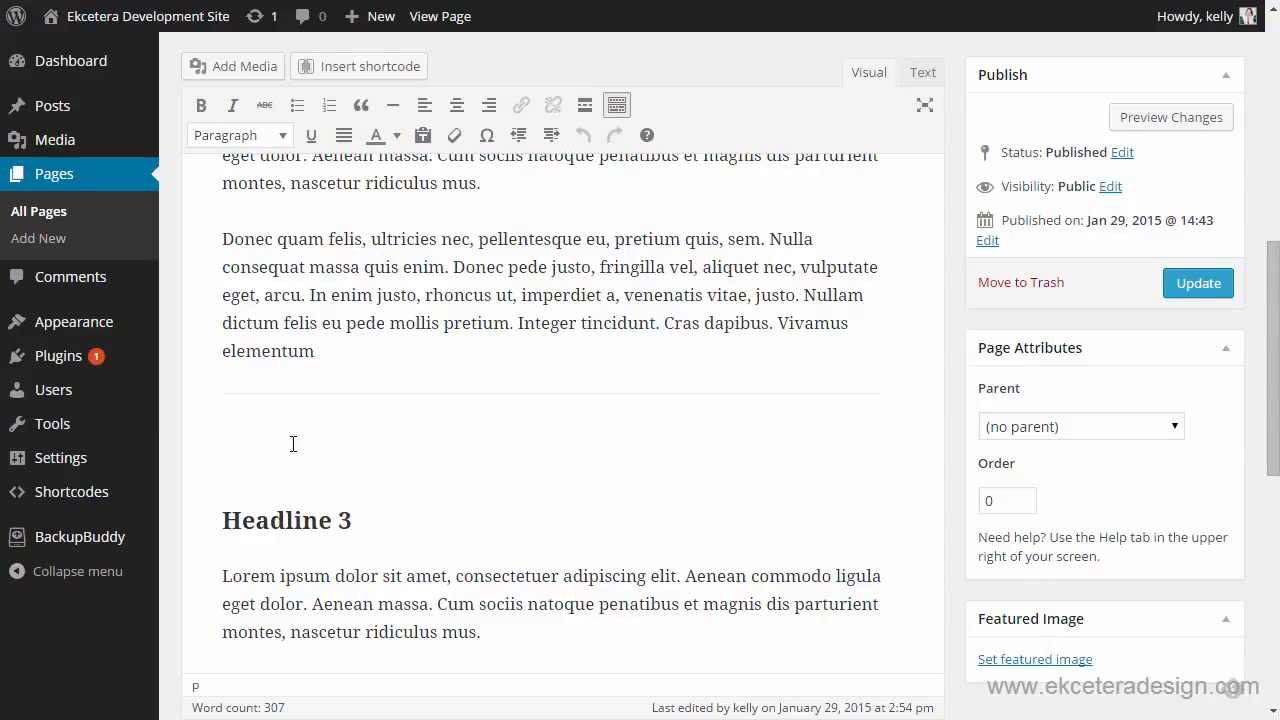
type("Information here")
key("Return")
type("m")
key("BackSpace")
type("email ad")
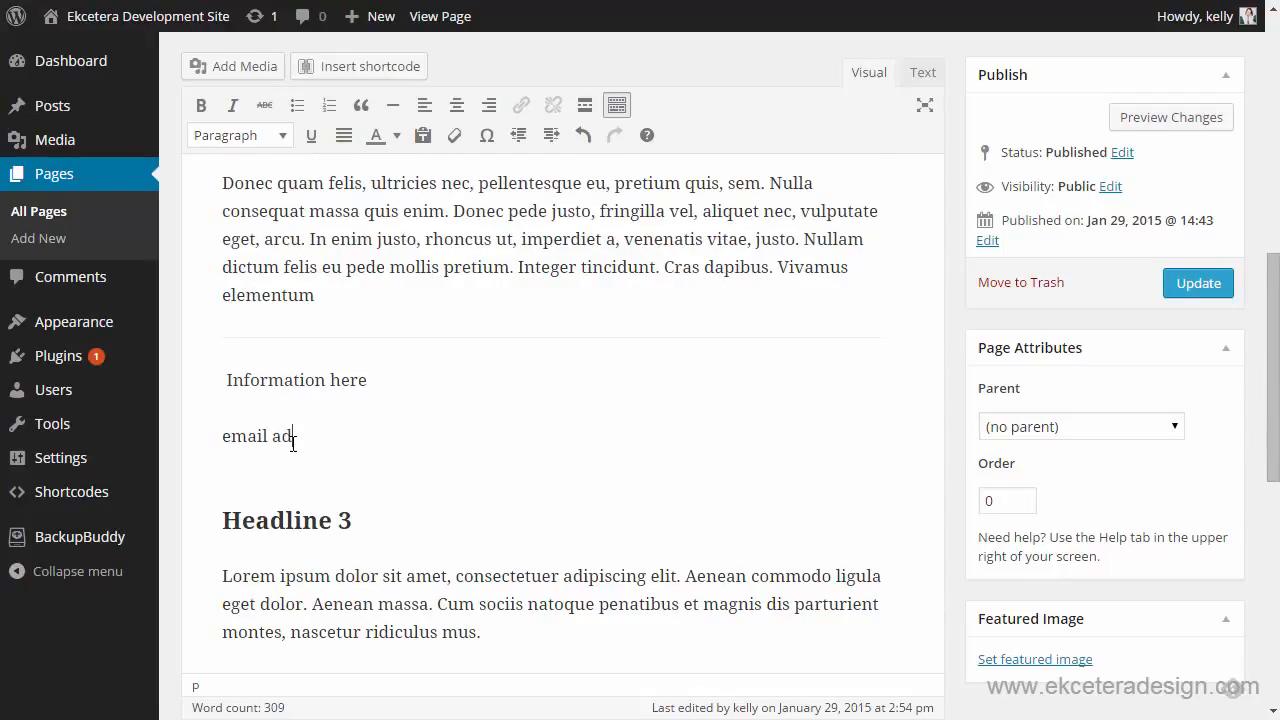
type("dress")
Replace the paragraph break between "Information here" and "email address" with a single line break and remove the leading space.
key("BackSpace")
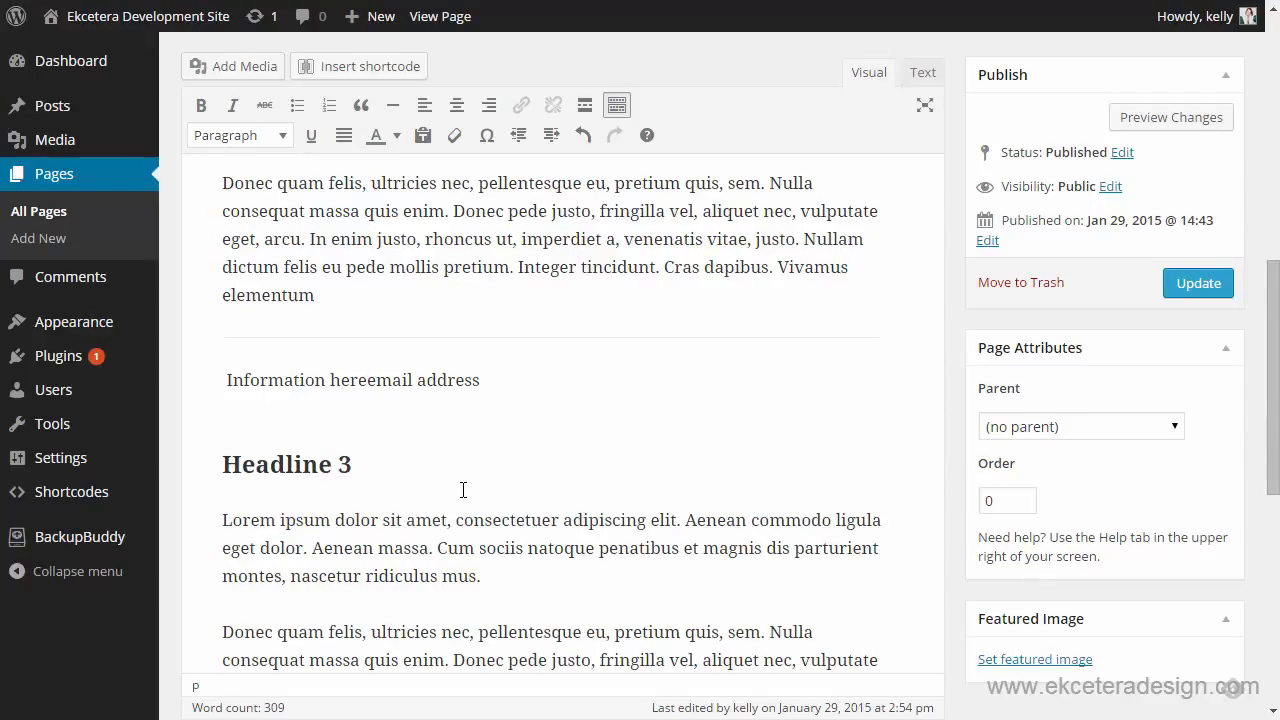
key("shift+Return")
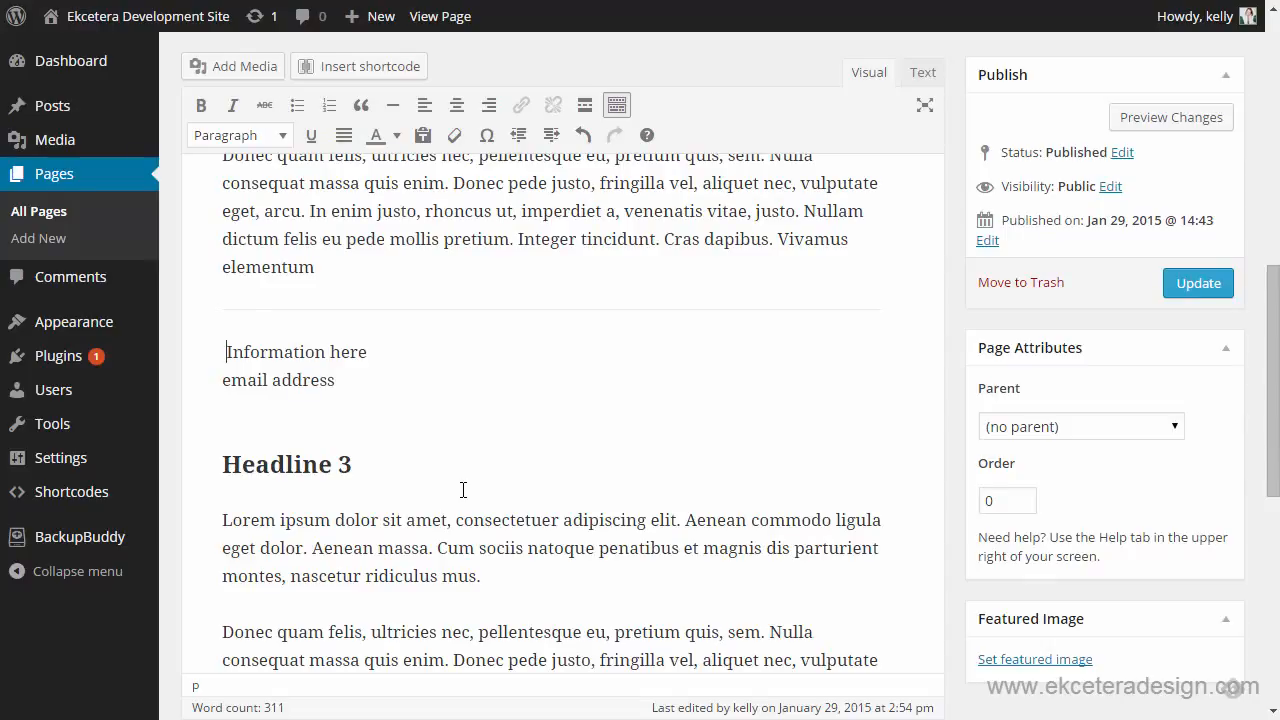
key("BackSpace")
key("BackSpace")
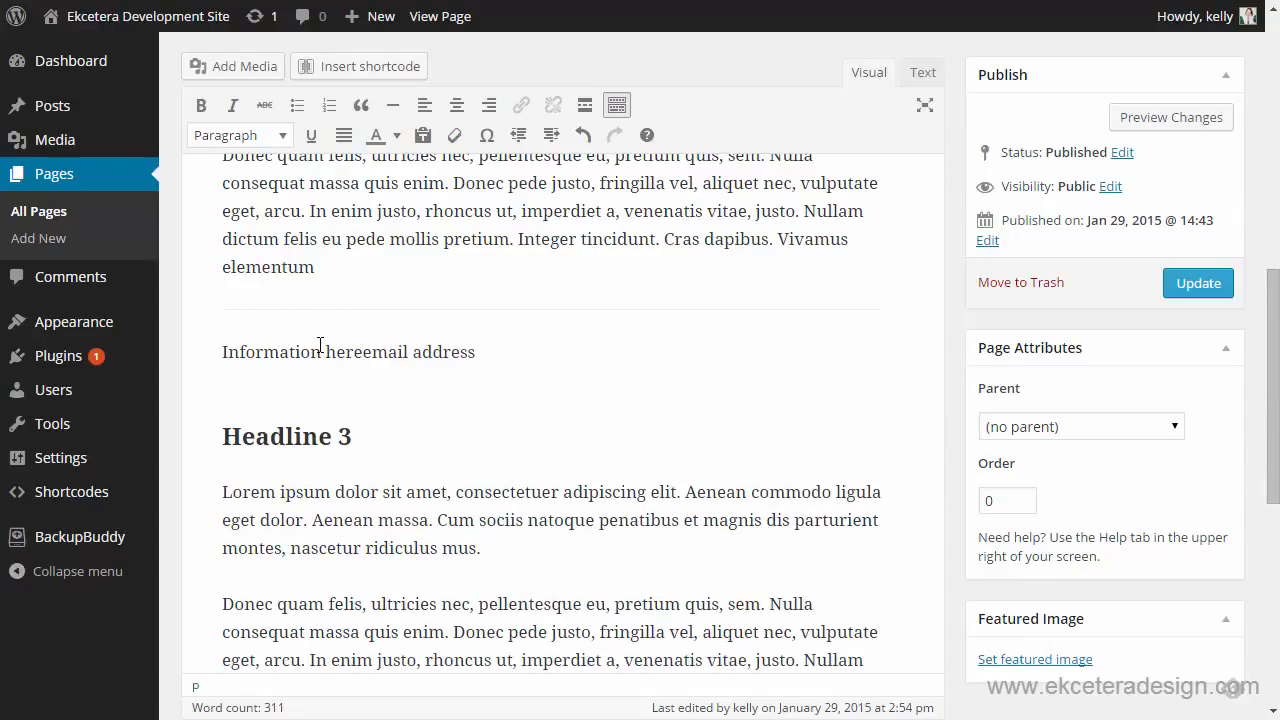
key("Return")
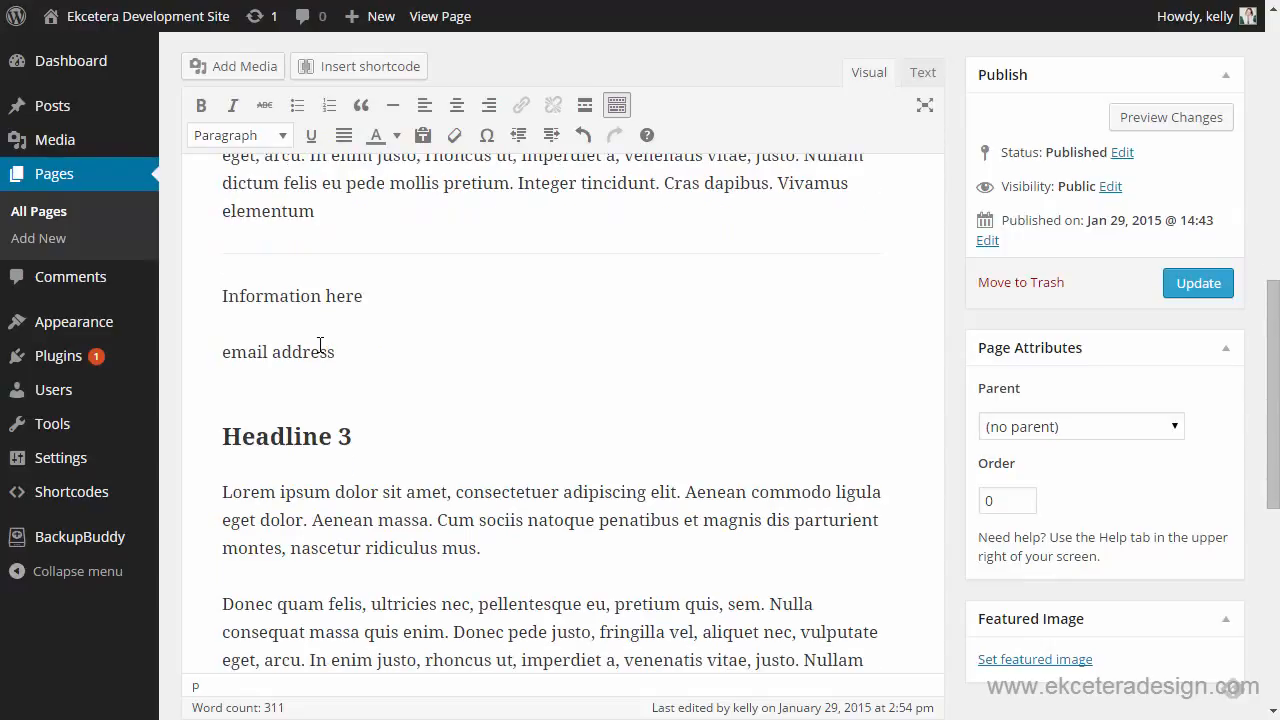
key("BackSpace")
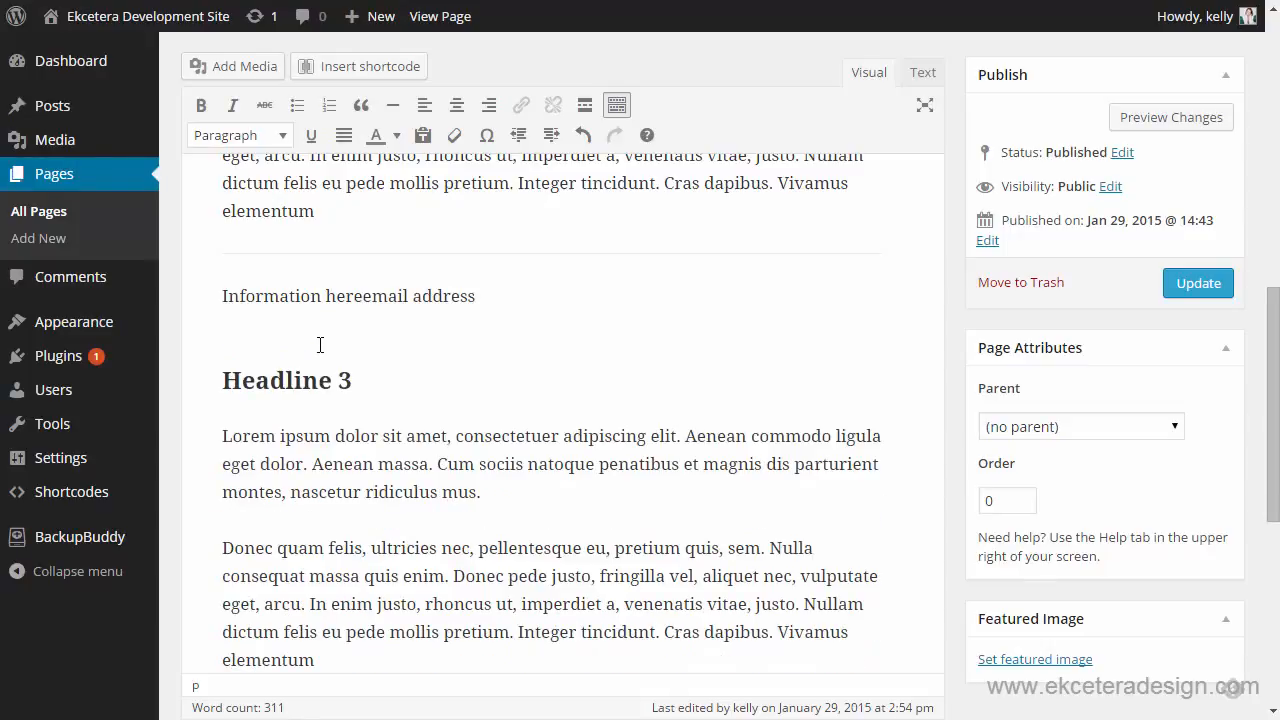
key("shift+Return")
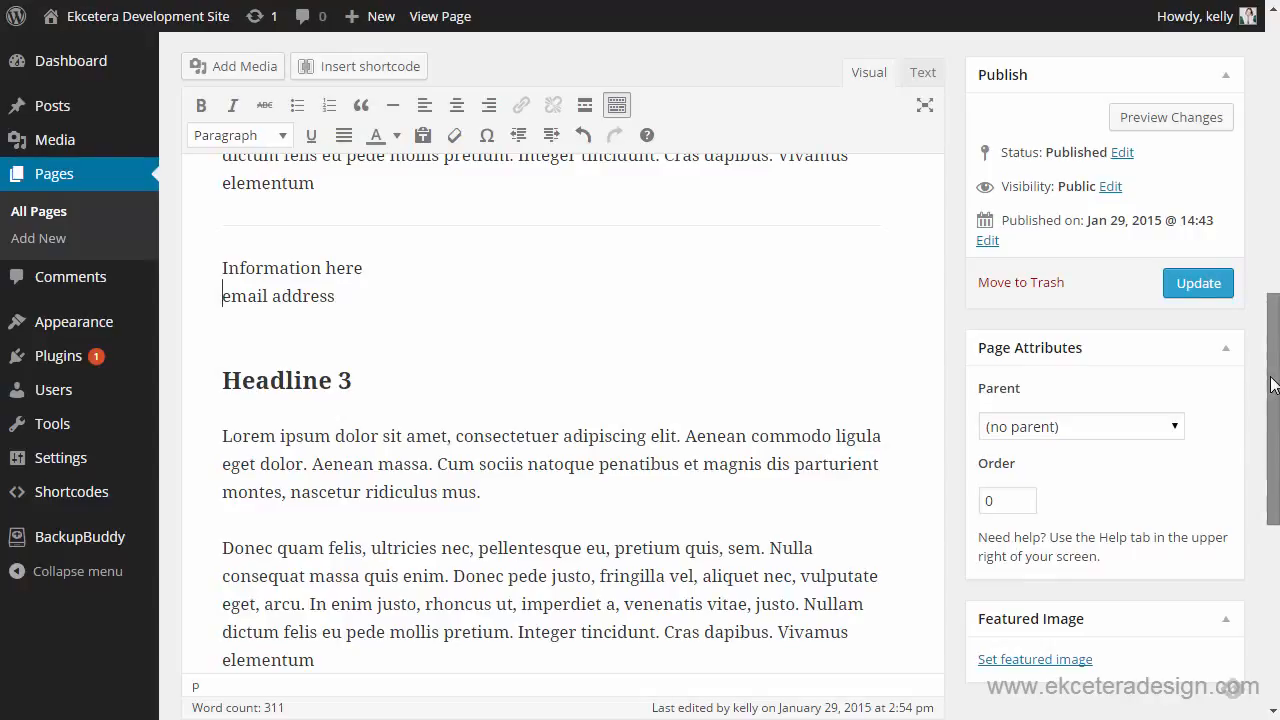
Start adding media before the first paragraph under "Headline 3" and select the kitchen cabinet image from the media library.
scroll(1273, 385, "down", 2)
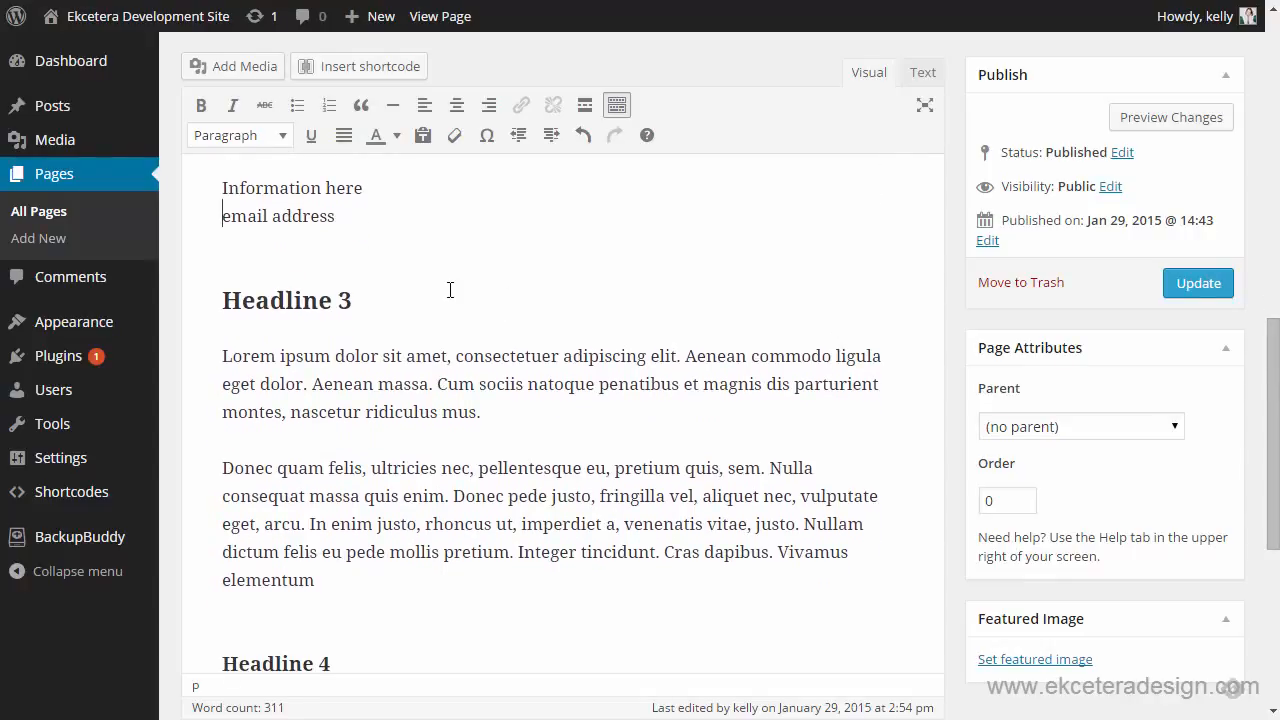
left_click(217, 358)
left_click(262, 77)
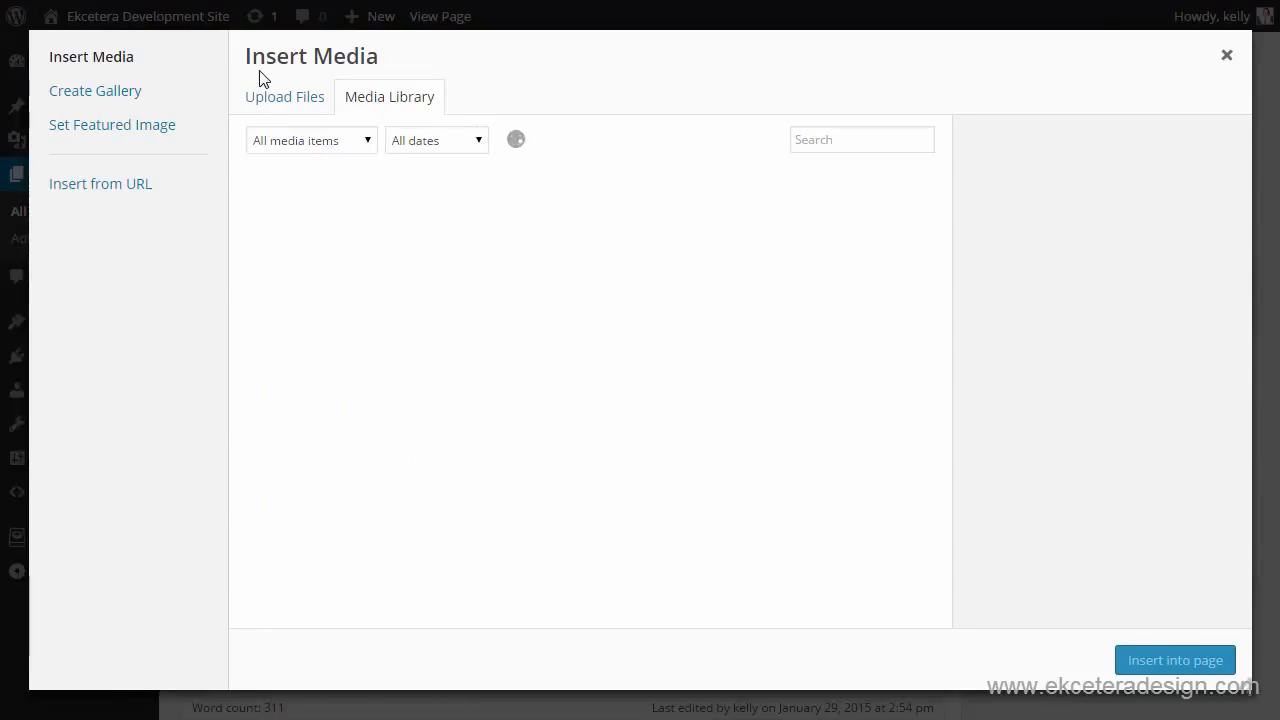
left_click(304, 231)
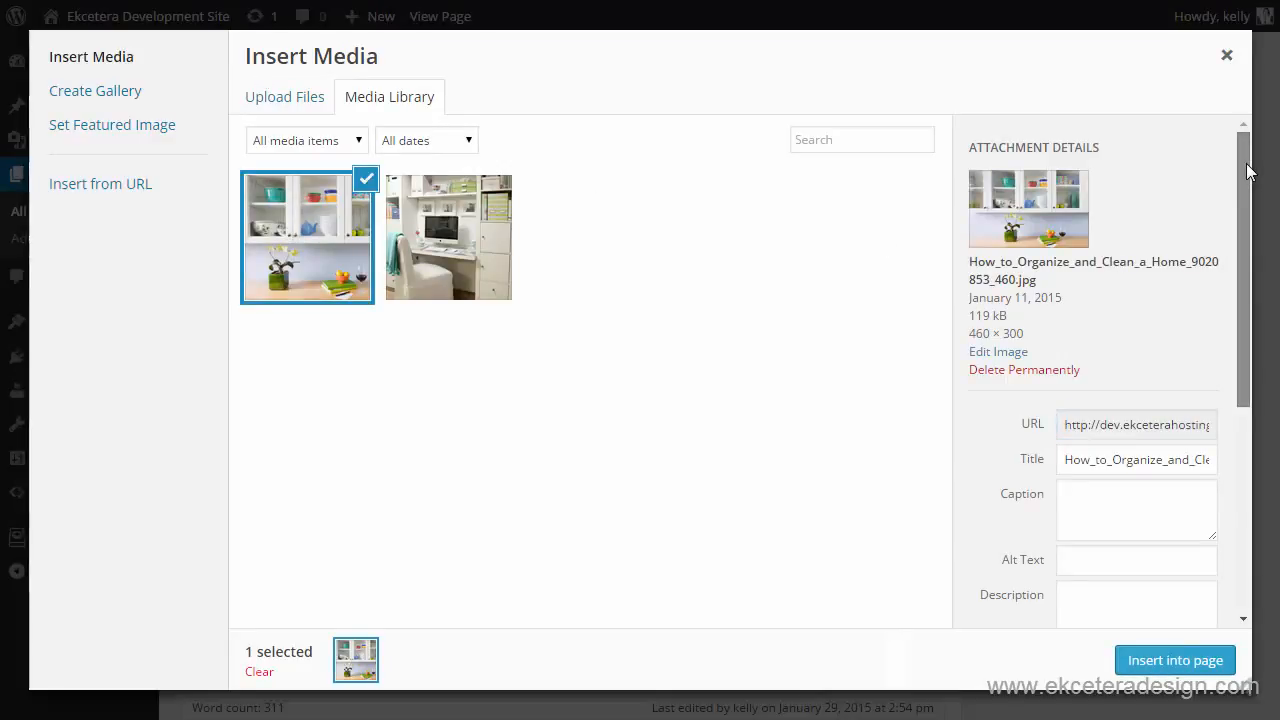
Insert the selected image with alignment Right and Link To None, and update the page.
scroll(1248, 172, "down", 3)
scroll(1252, 358, "down", 2)
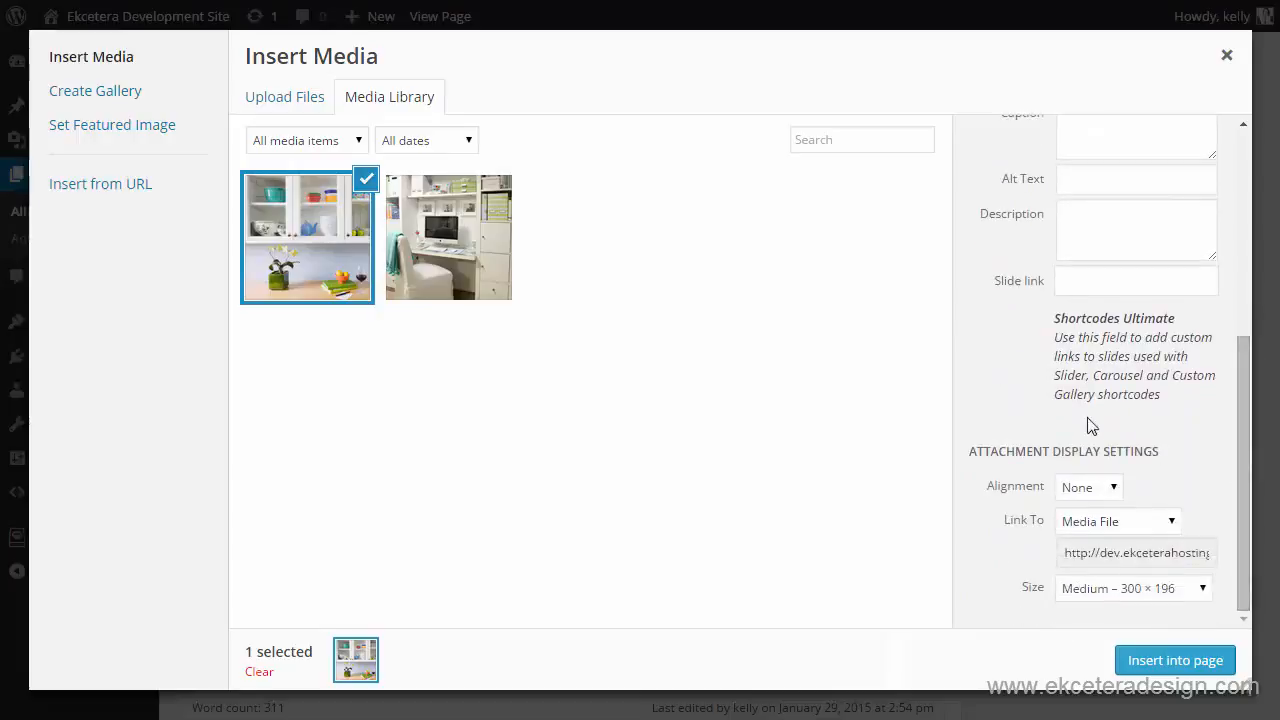
left_click(1114, 490)
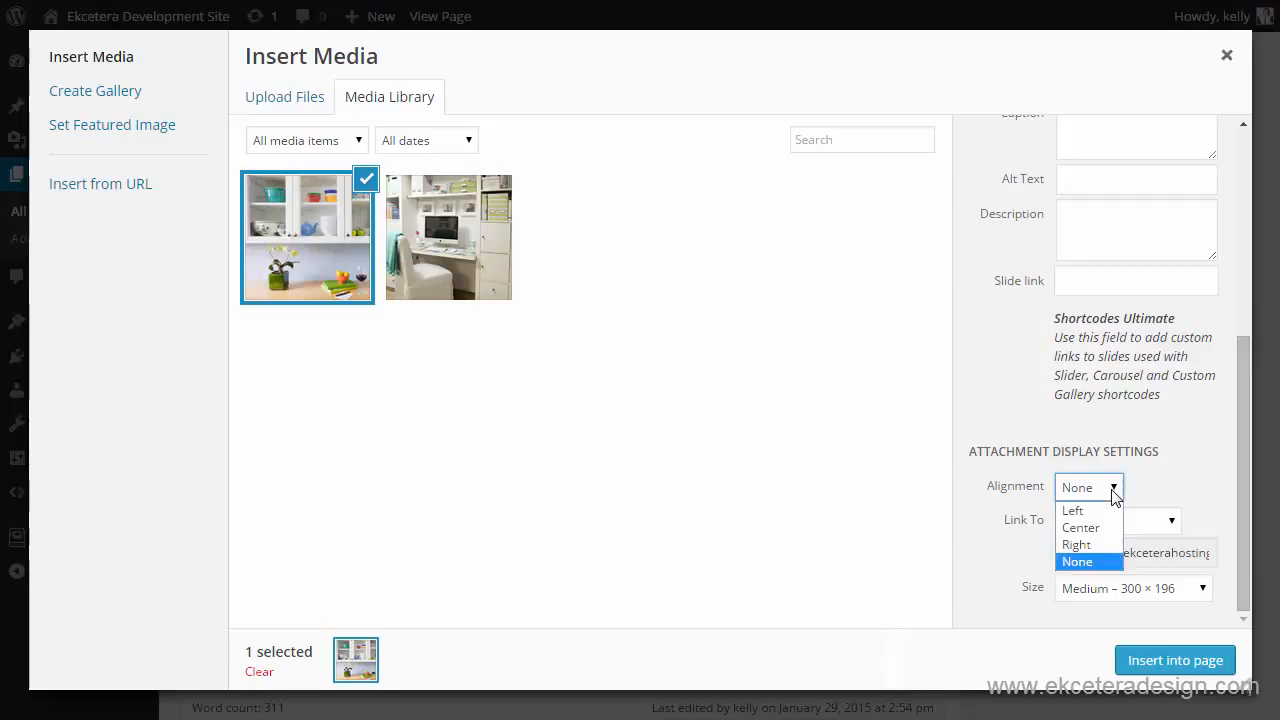
left_click(1078, 544)
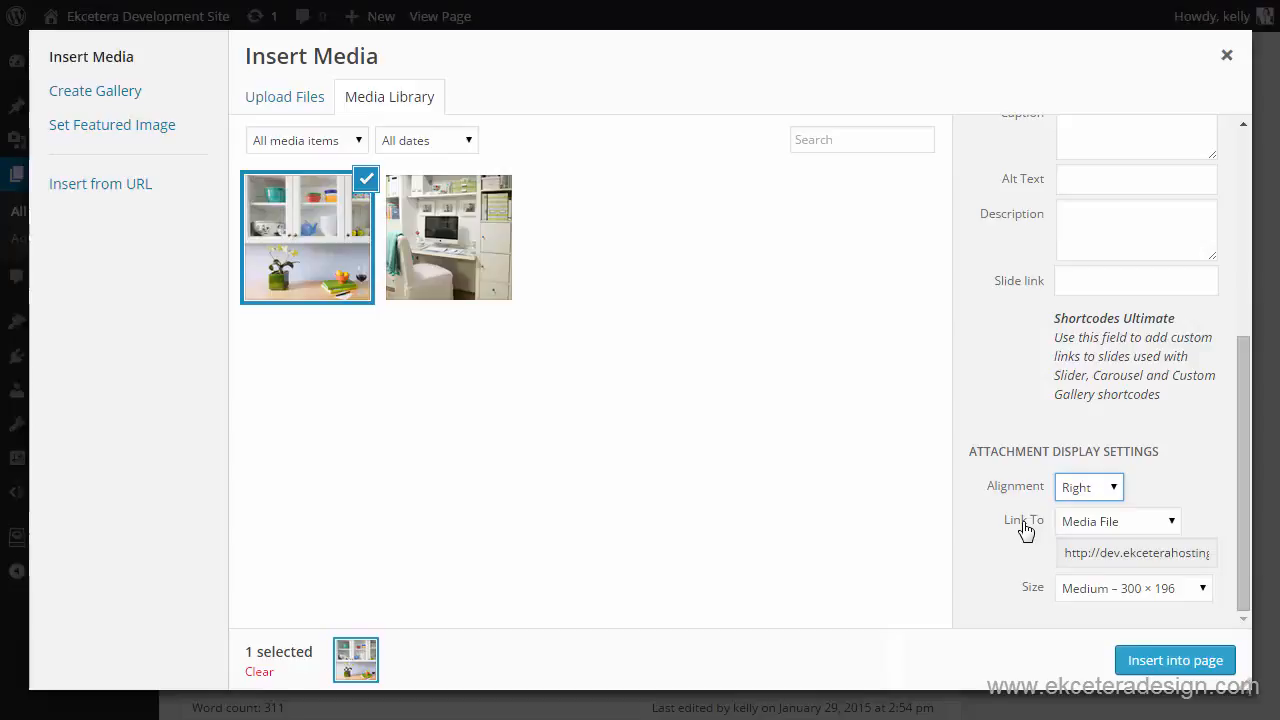
left_click(1171, 524)
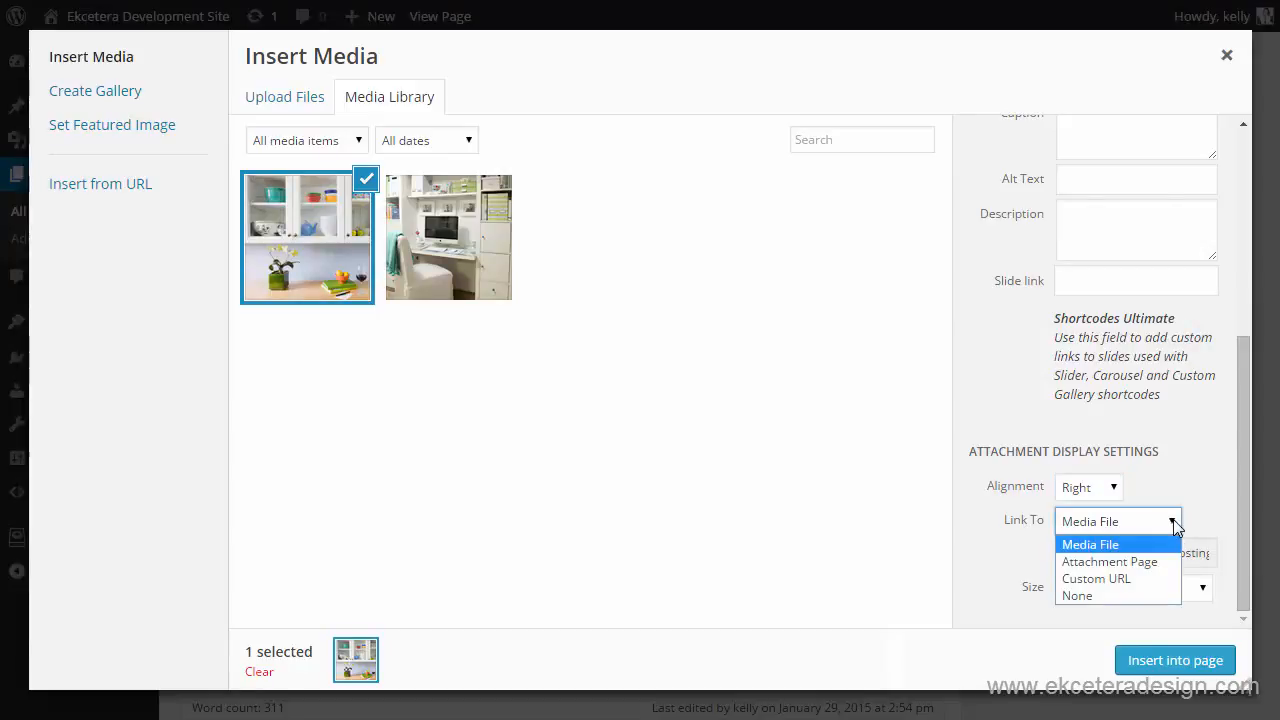
left_click(1075, 597)
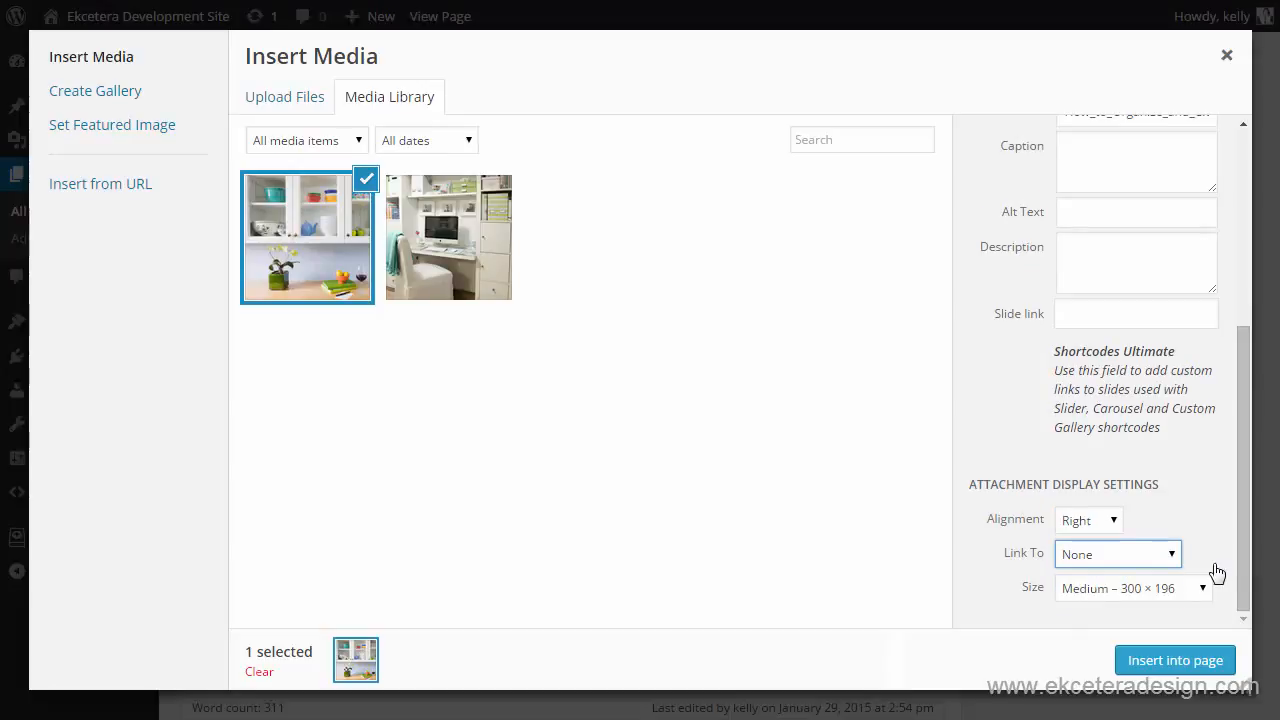
left_click_drag(1242, 561, 1245, 578)
left_click(1201, 661)
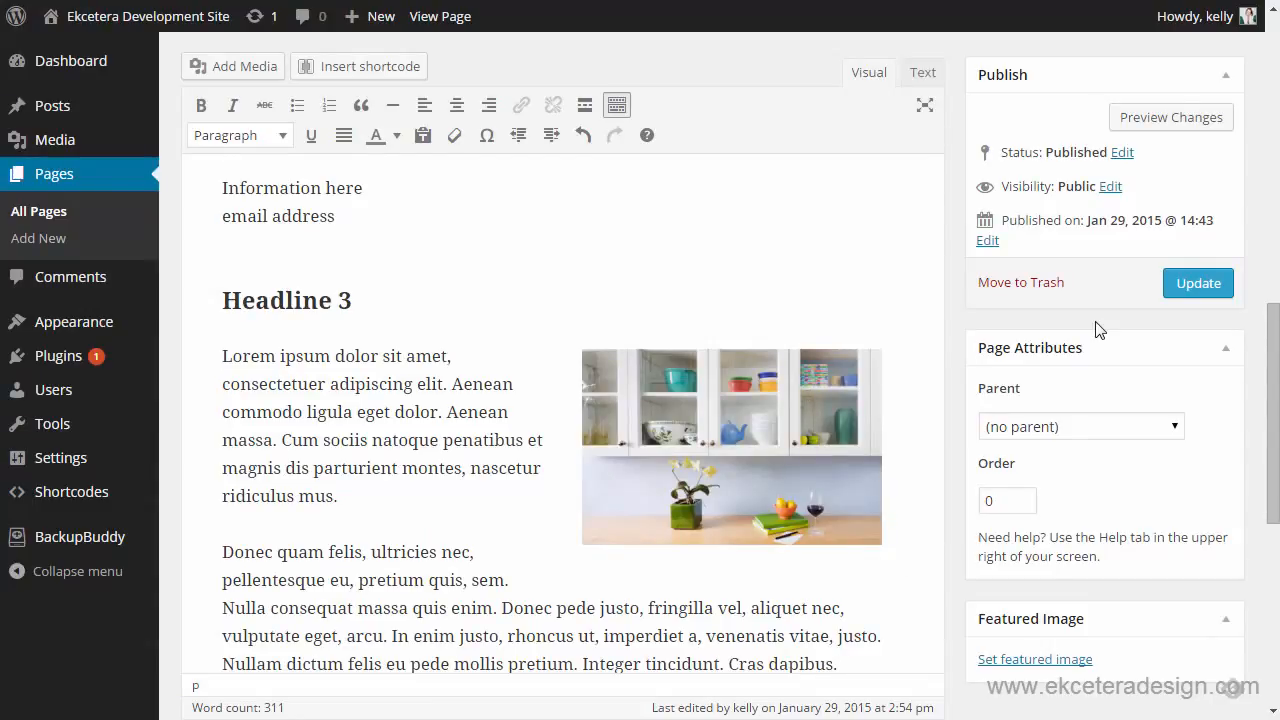
left_click(1209, 296)
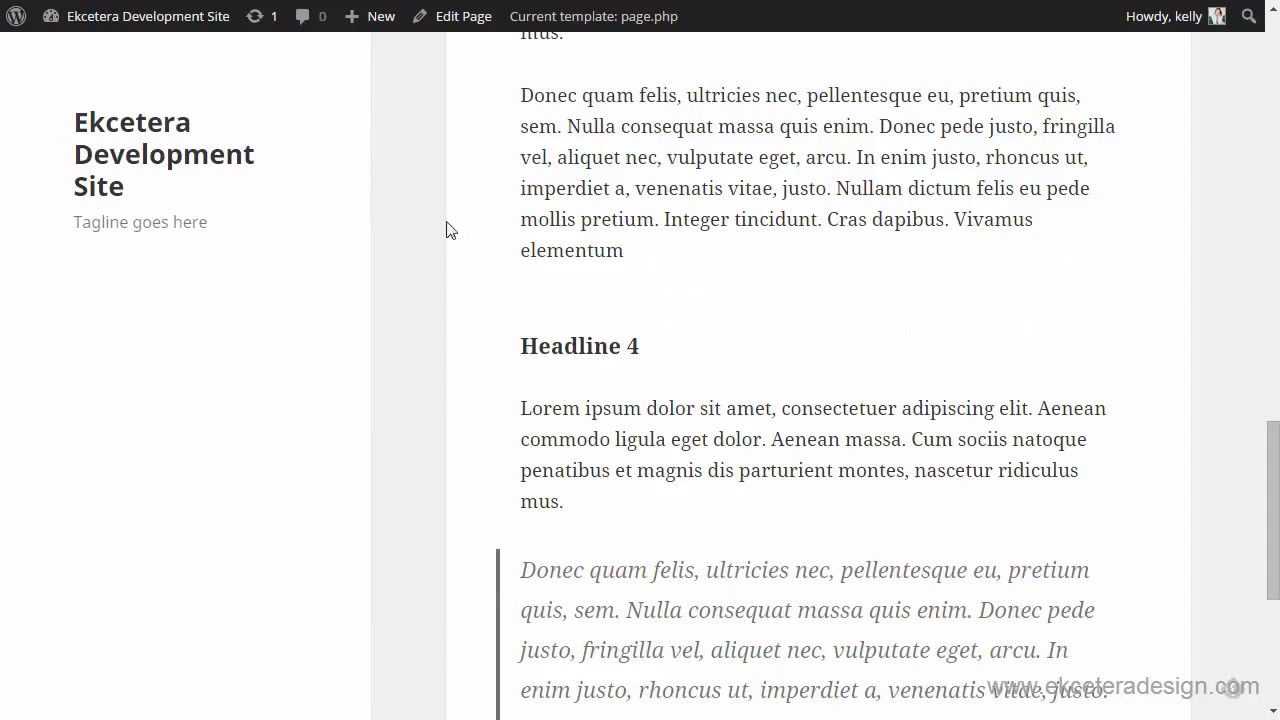
Examine the live page's two-line text below the horizontal line and the image placement beside the "Headline 3" text.
scroll(600, 245, "down", 4)
scroll(600, 245, "up", 6)
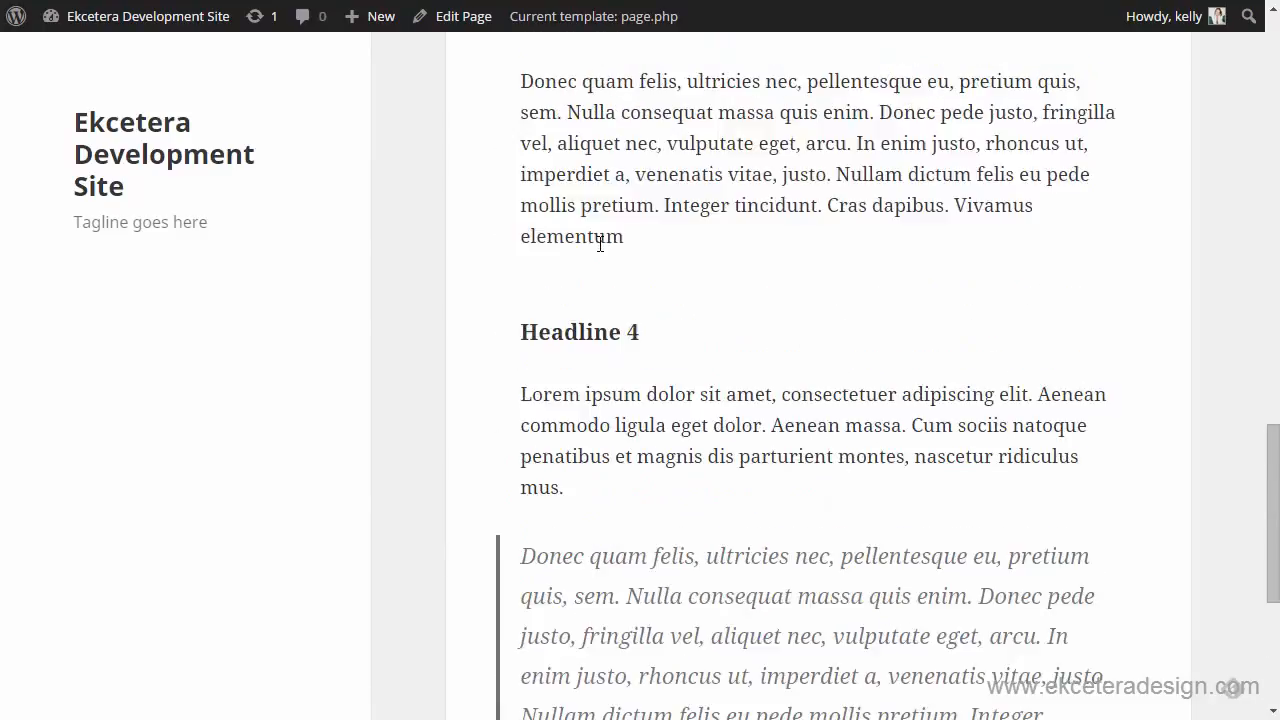
scroll(600, 245, "up", 1)
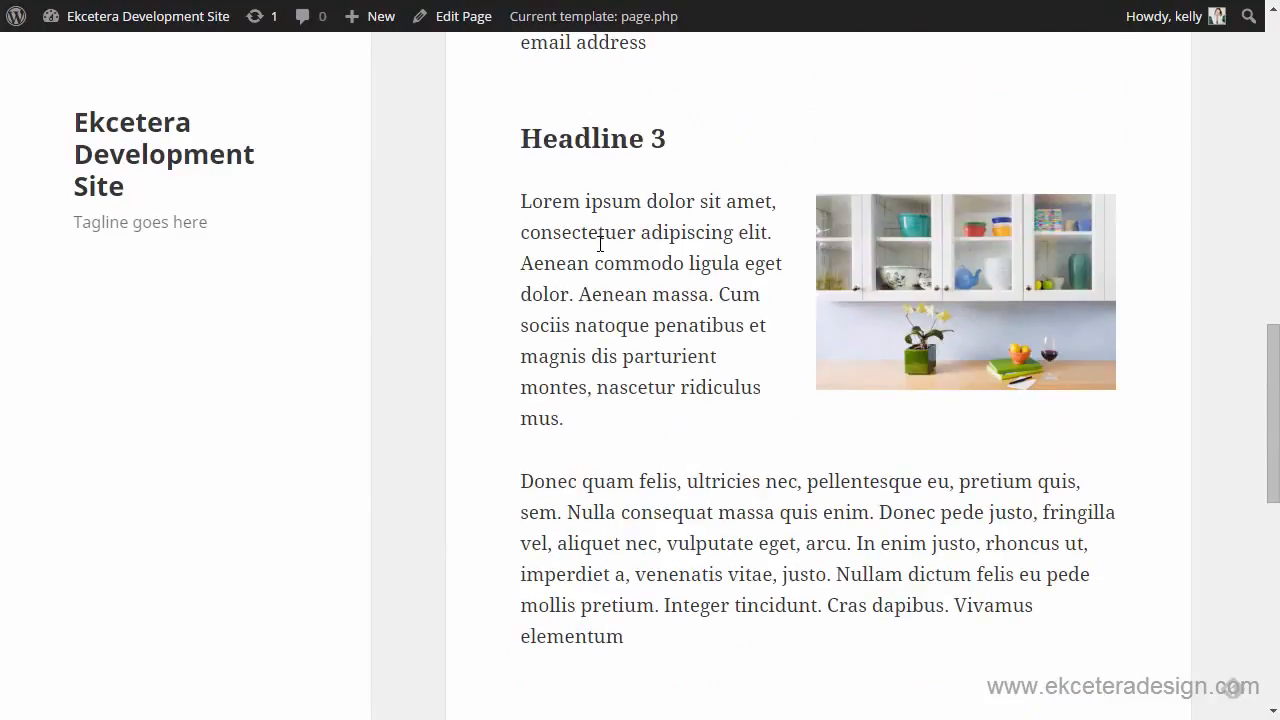
scroll(600, 245, "up", 4)
scroll(600, 245, "down", 3)
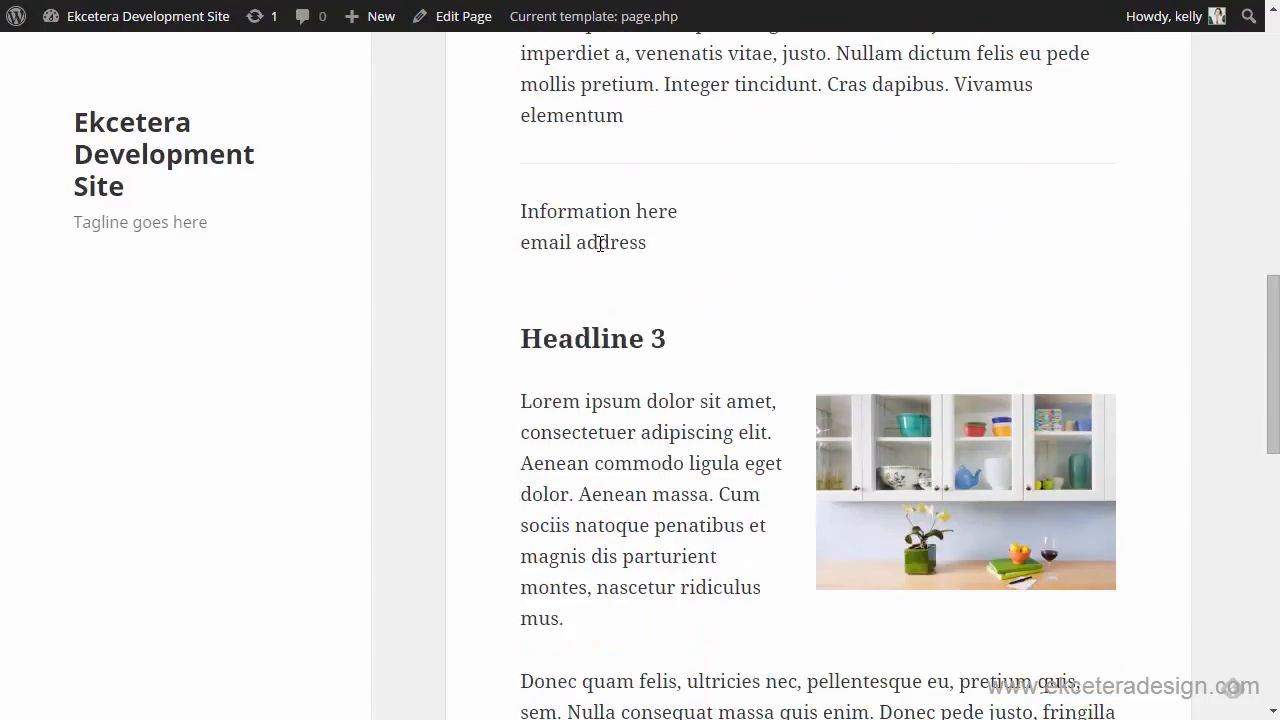
mouse_move(969, 367)
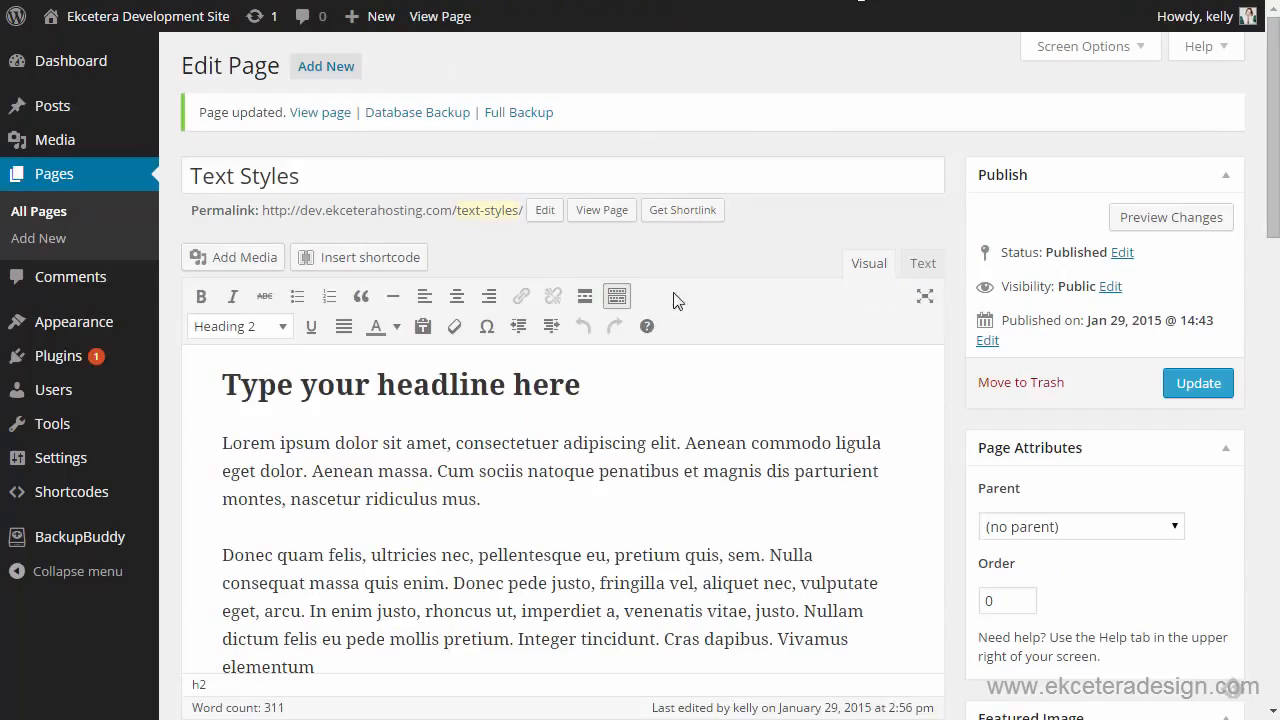
Link the kitchen cabinet image under "Headline 3" to its Media File and update the page.
scroll(786, 376, "down", 2)
scroll(785, 378, "down", 4)
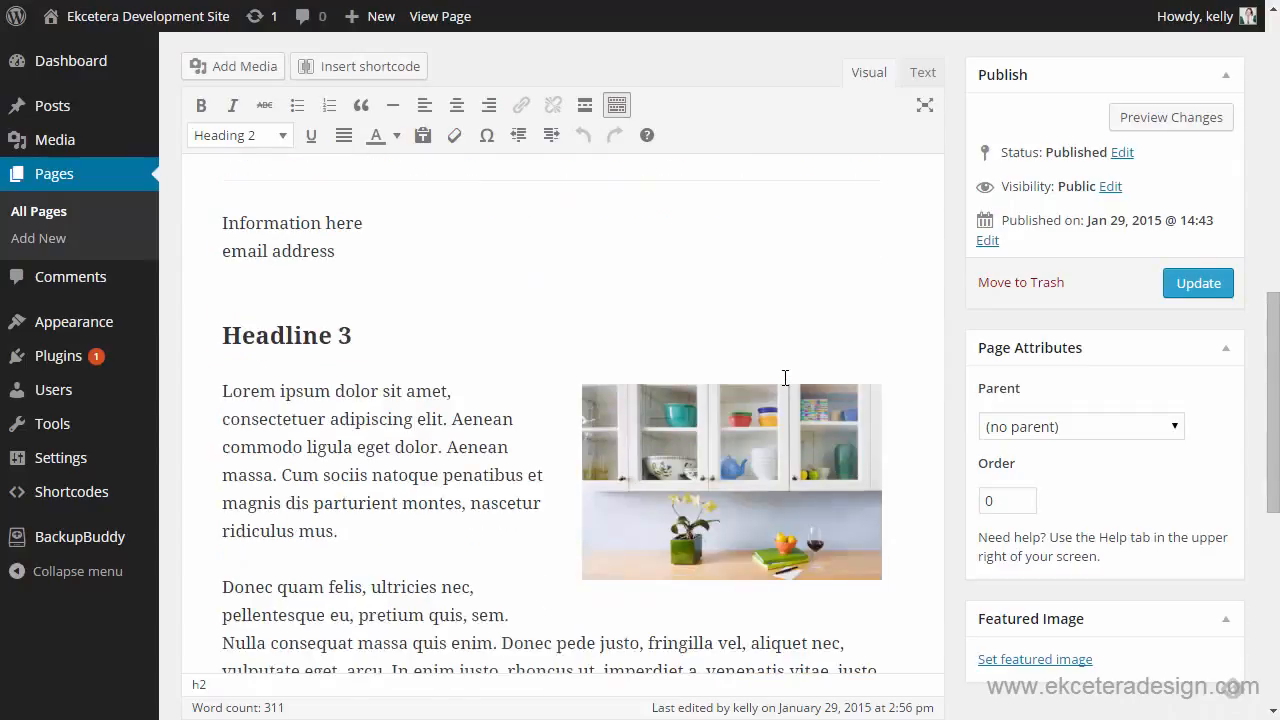
left_click(785, 380)
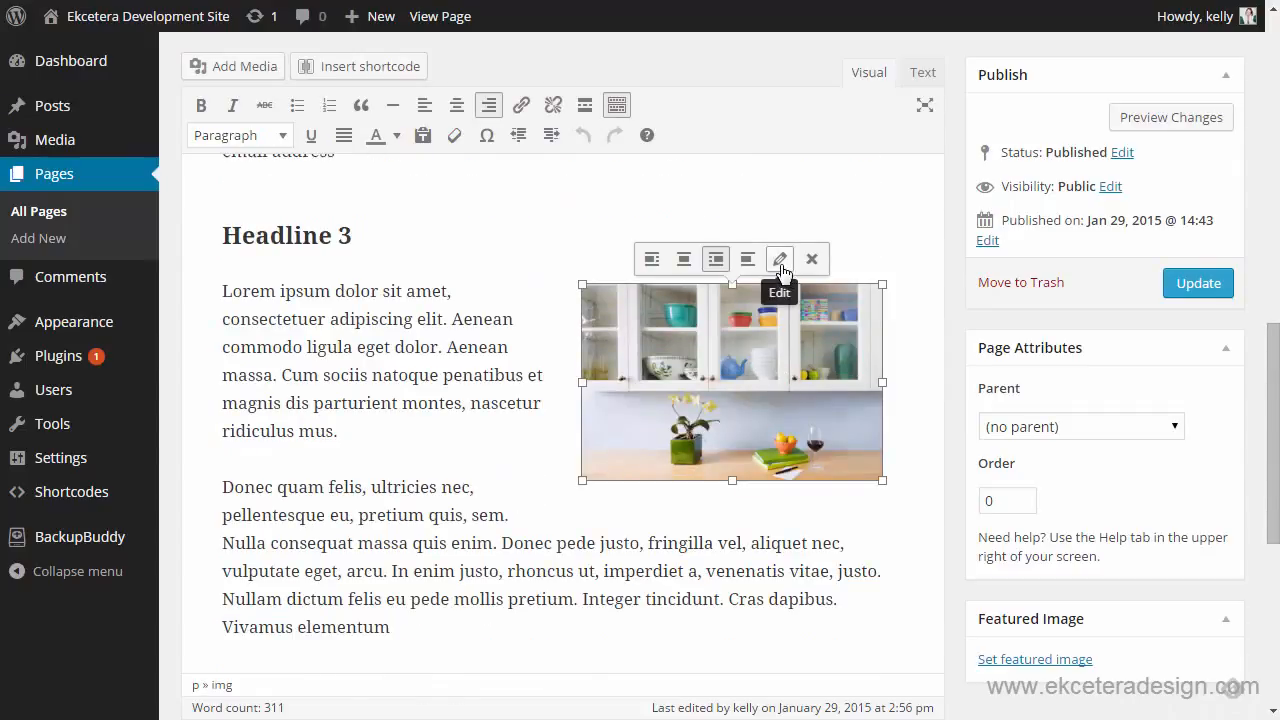
left_click(780, 259)
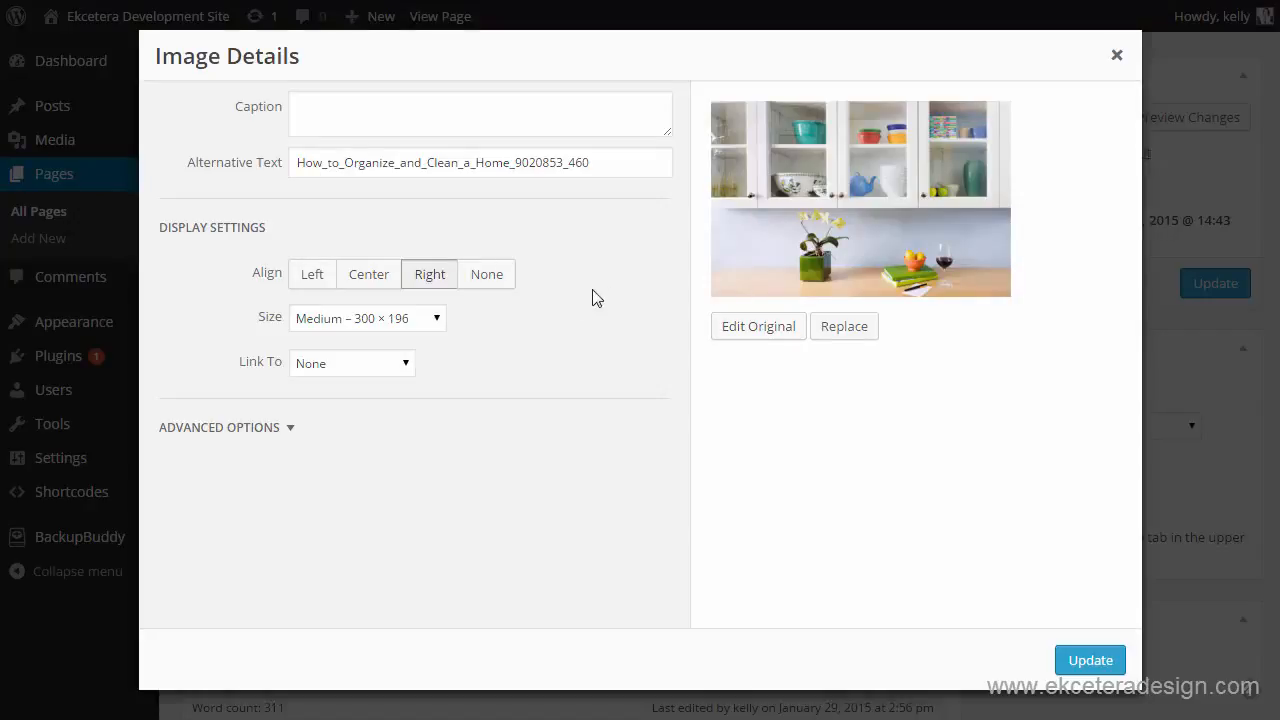
left_click(404, 365)
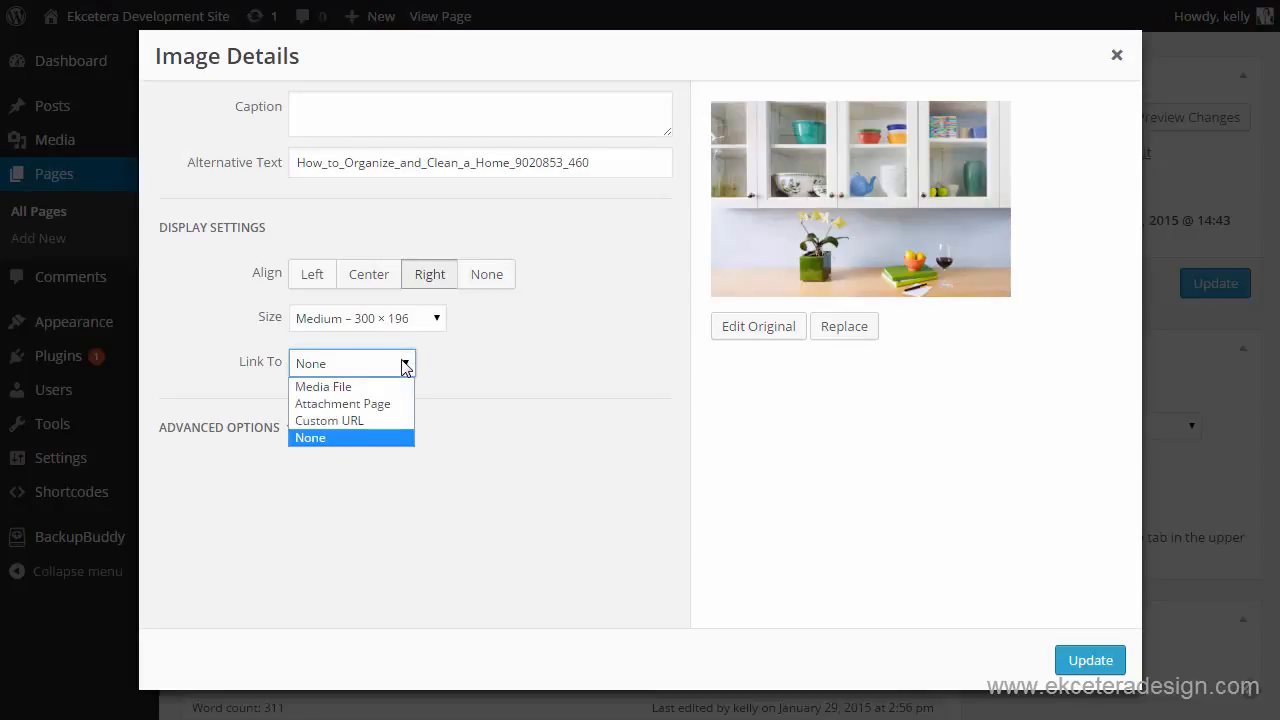
left_click(306, 388)
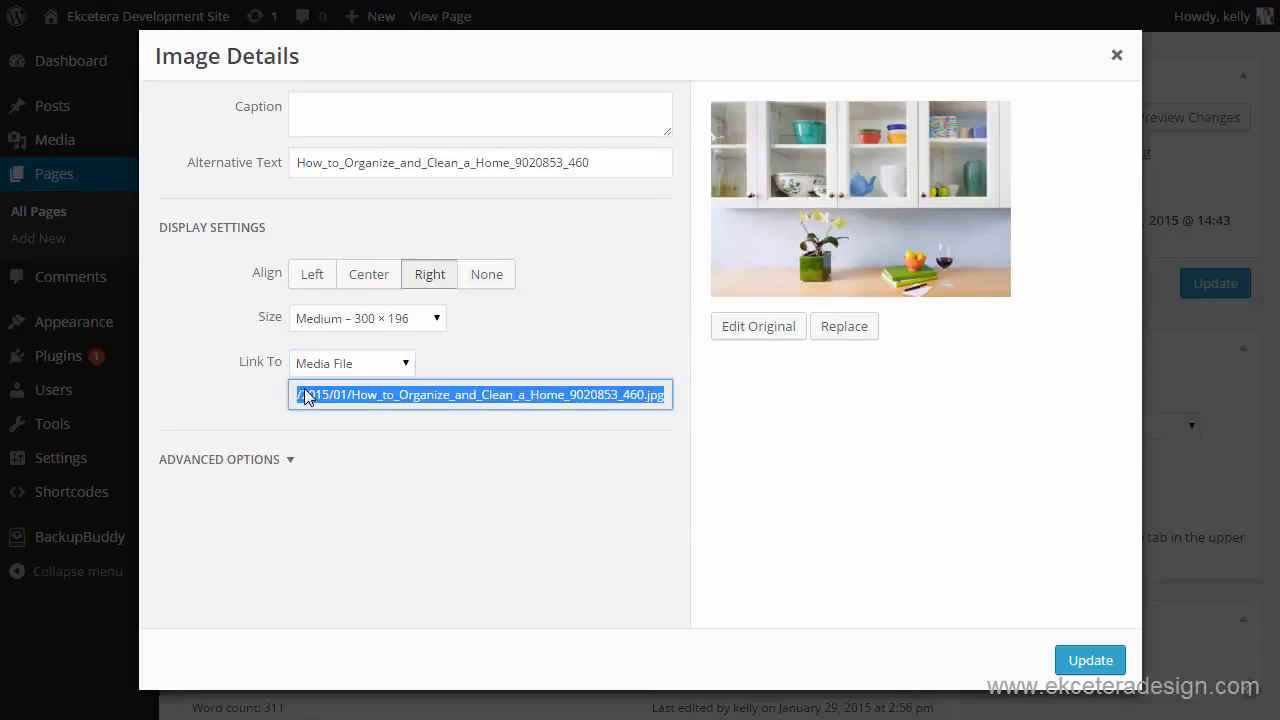
left_click(1085, 662)
left_click(1197, 290)
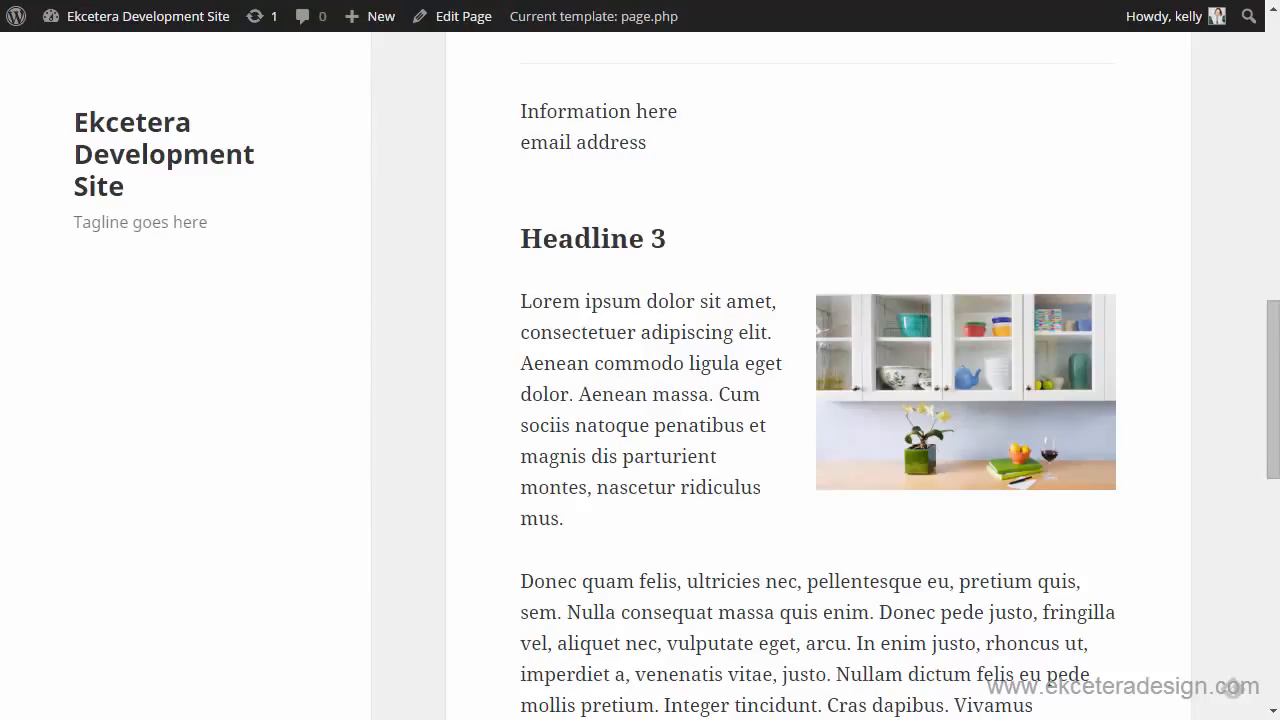
Reload the live page, open the linked kitchen cabinet image to check its target, and return to the page.
key("F5")
mouse_move(966, 428)
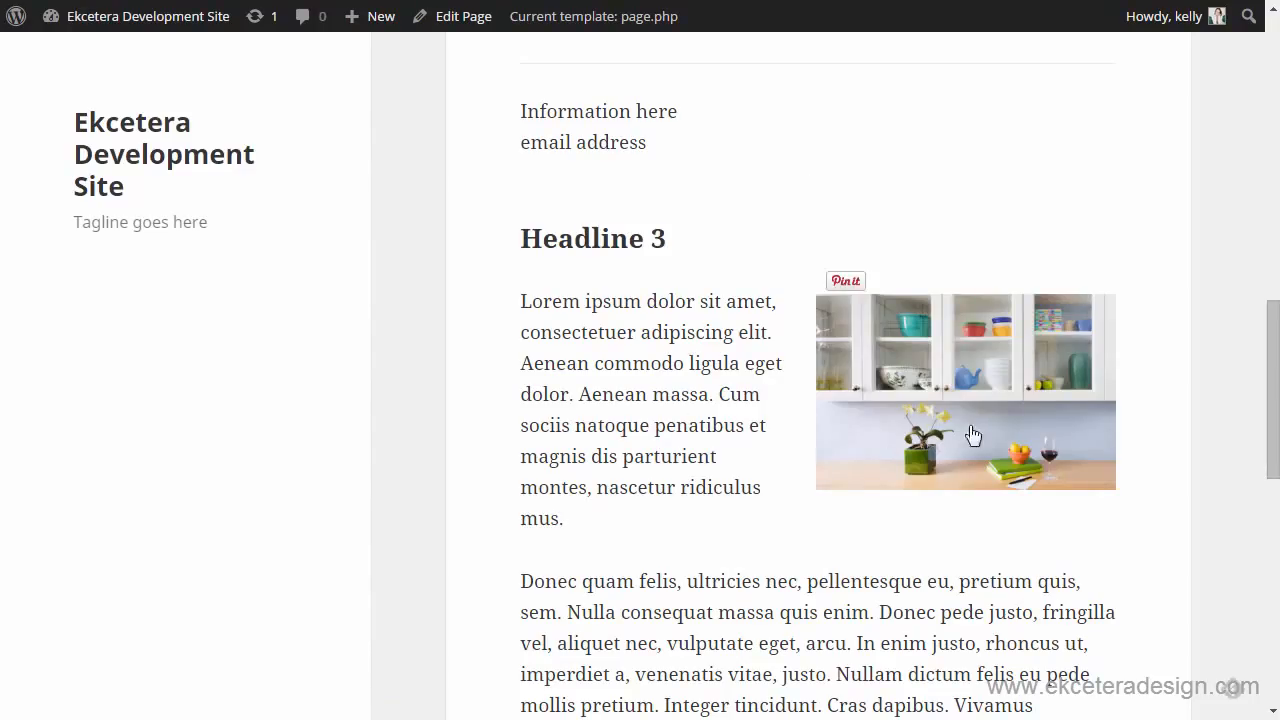
left_click(932, 389)
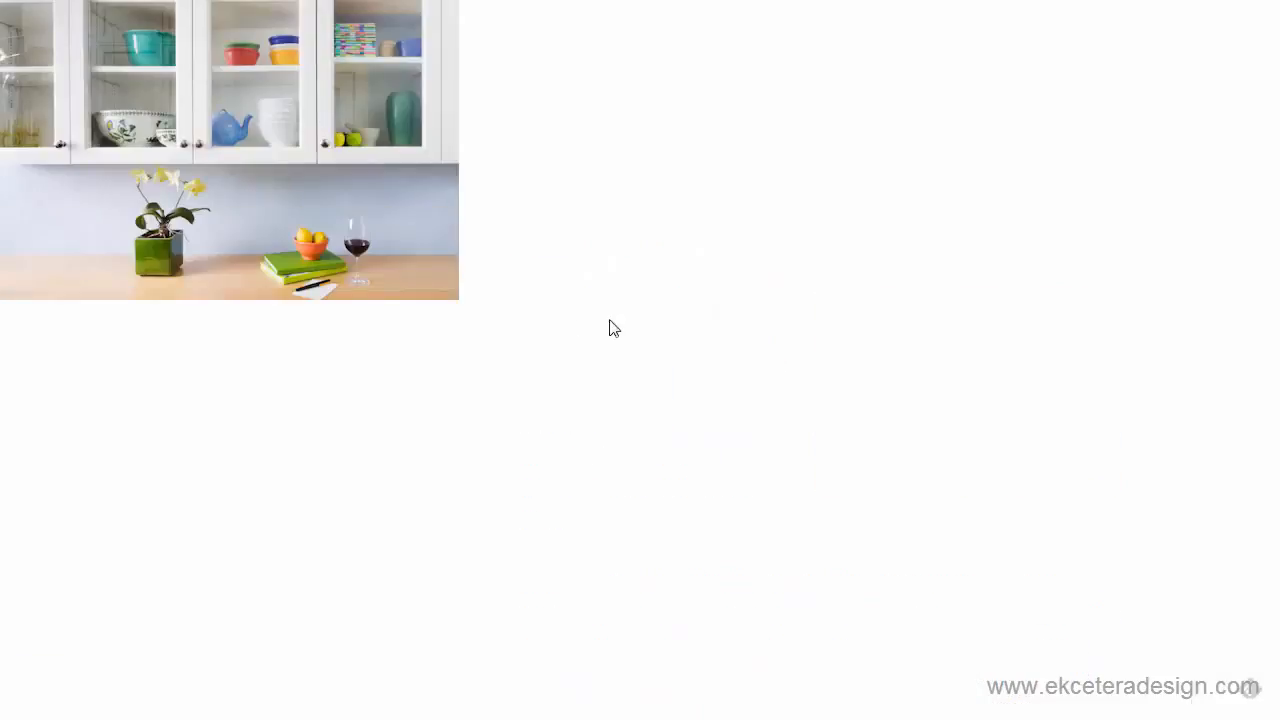
mouse_move(330, 247)
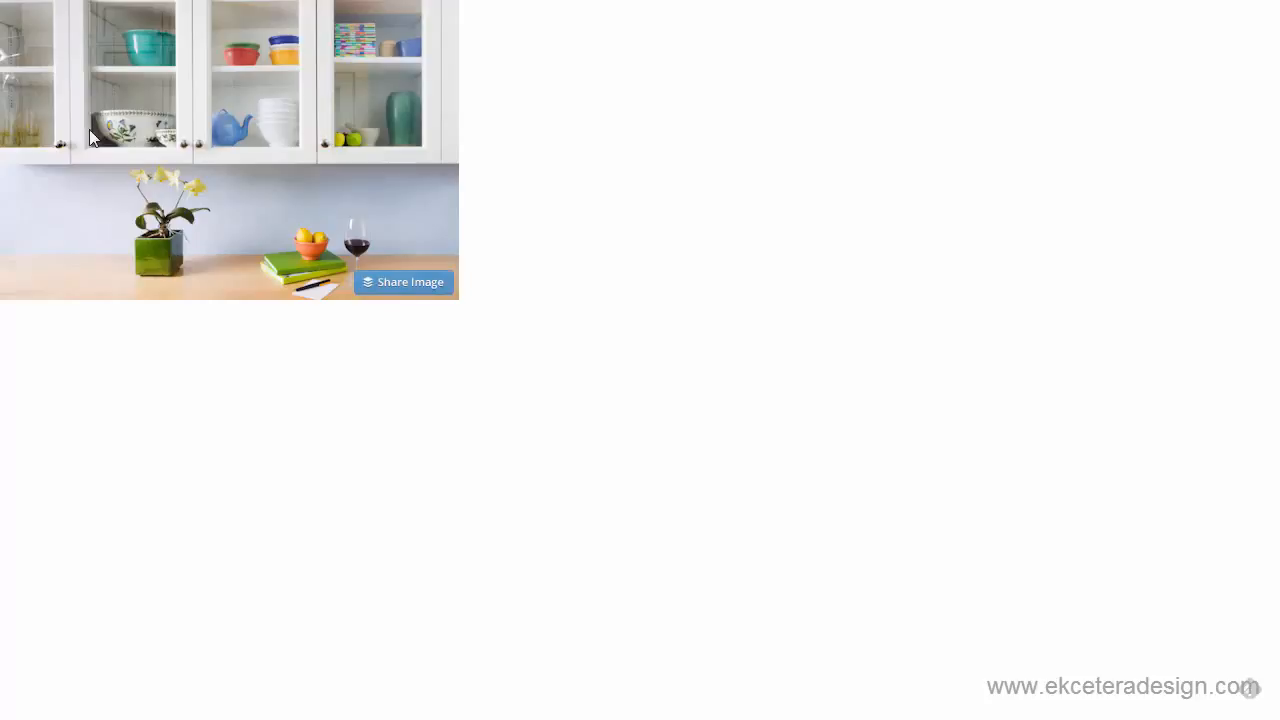
left_click(24, 0)
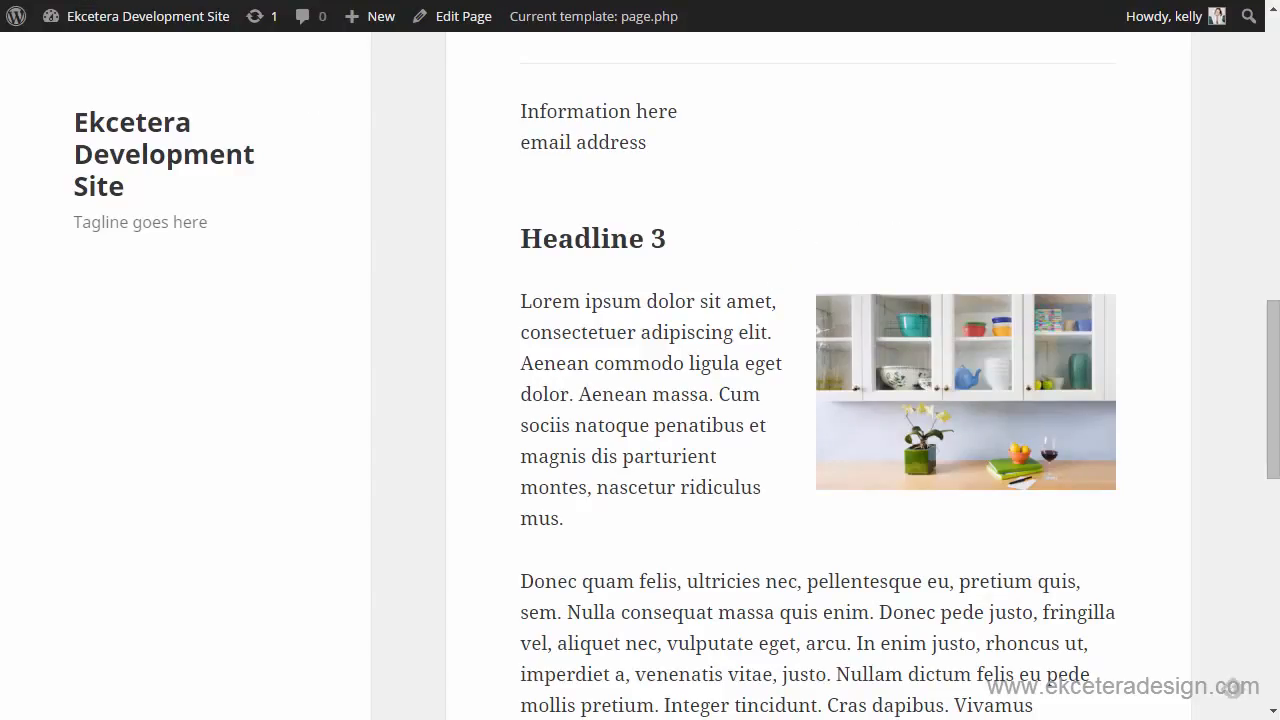
Remove the link from the kitchen cabinet image under "Headline 3" in the editor and update the page.
key("ctrl+Tab")
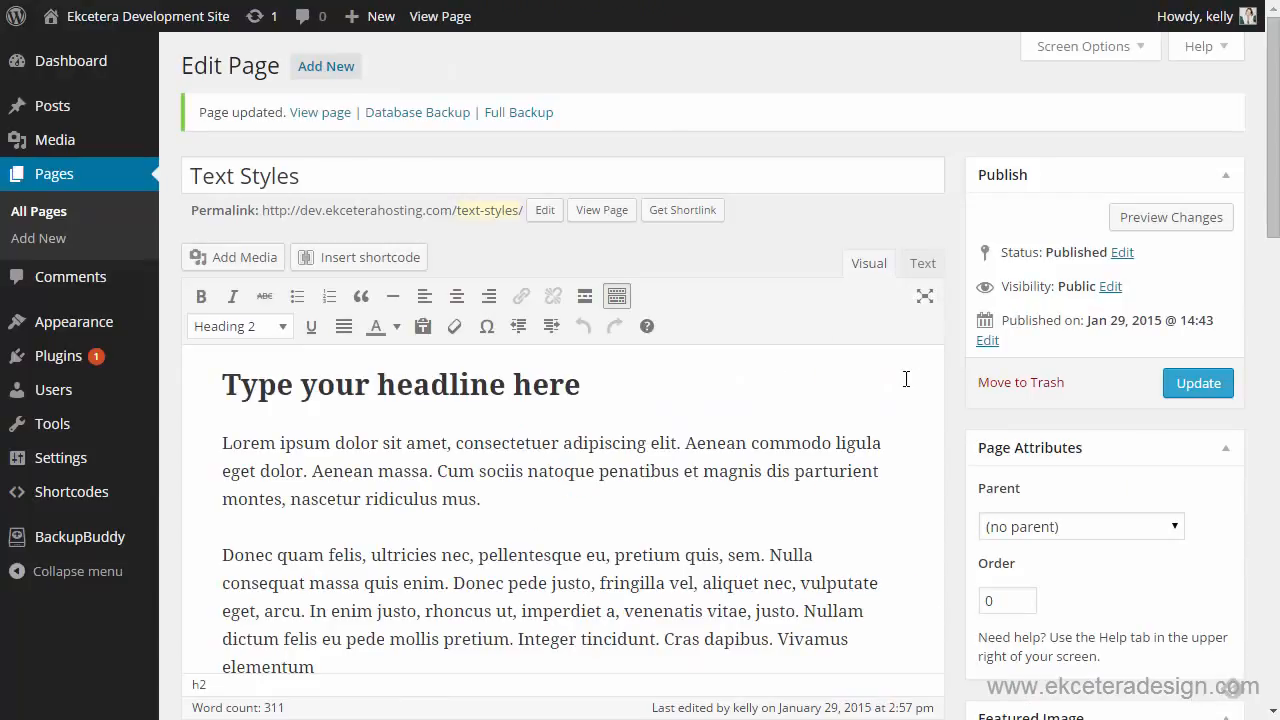
scroll(906, 379, "down", 10)
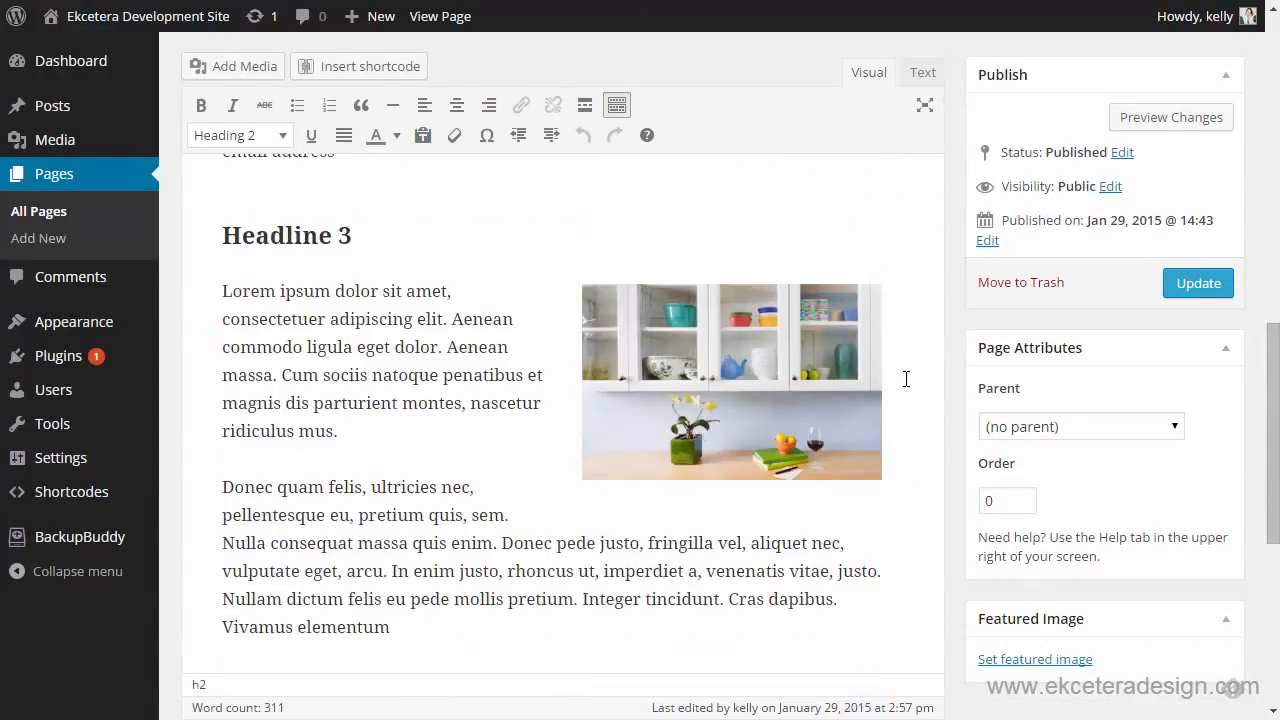
left_click(765, 372)
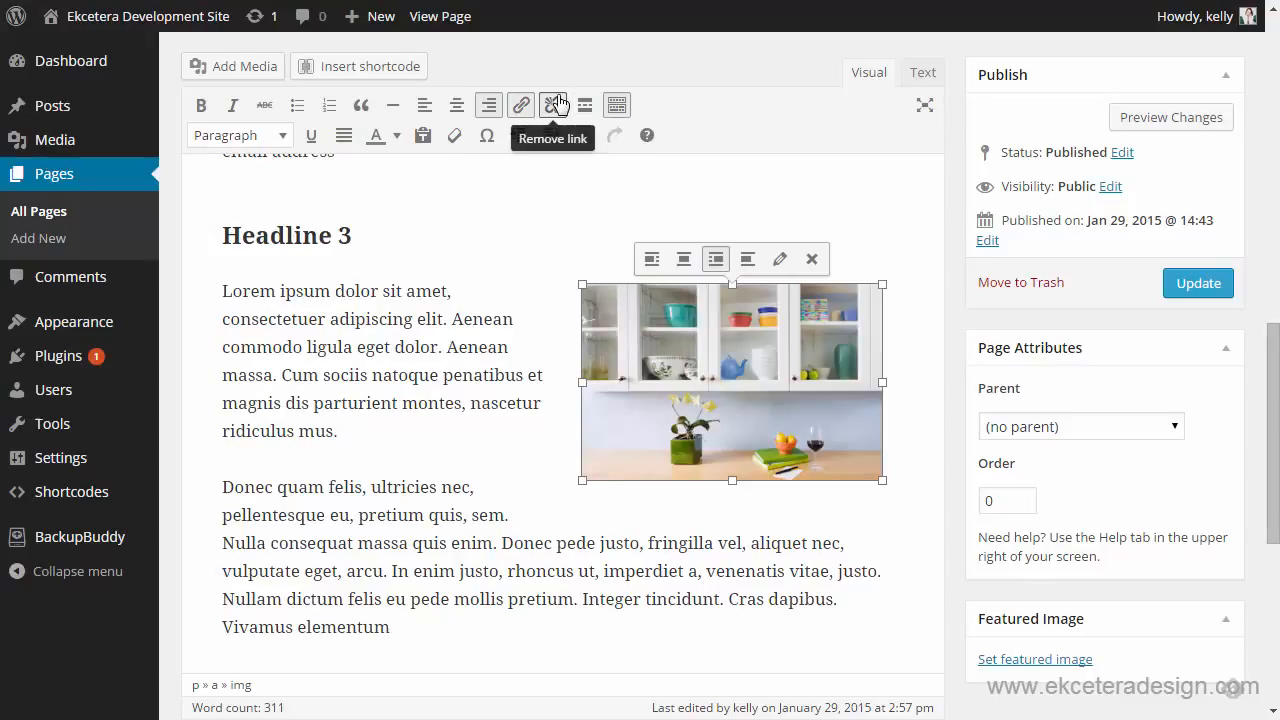
left_click(555, 108)
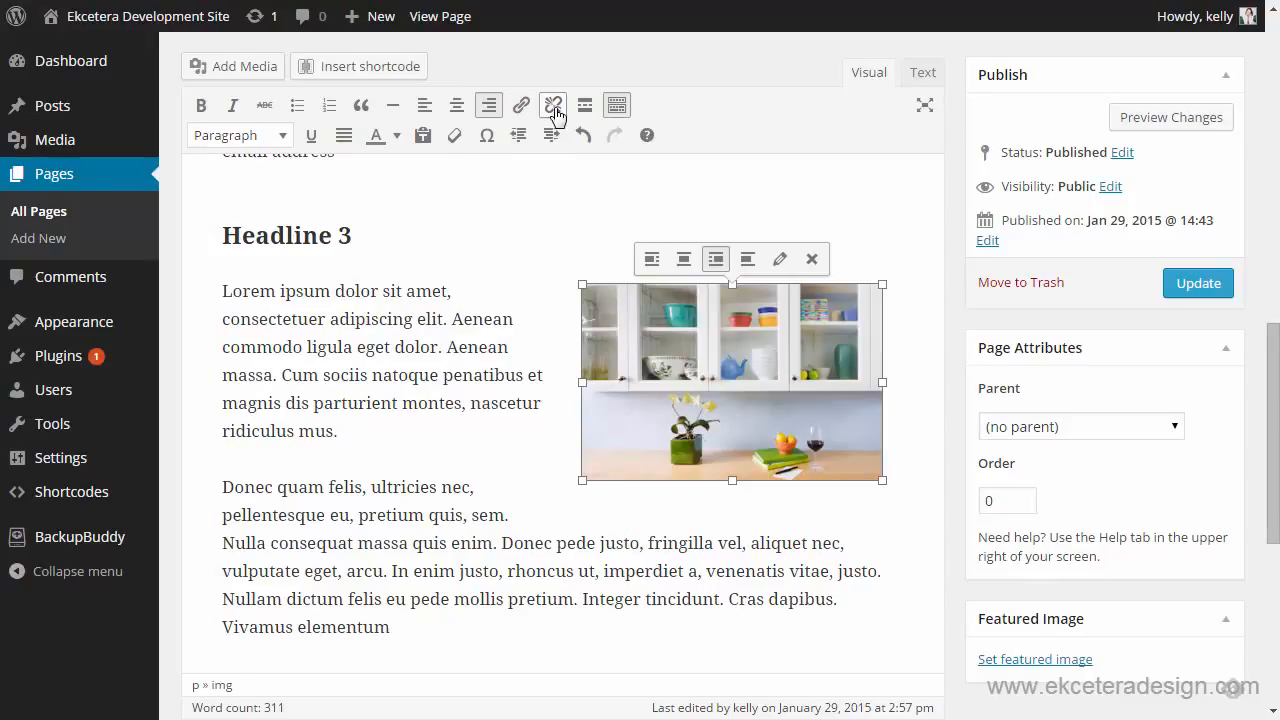
left_click(1178, 283)
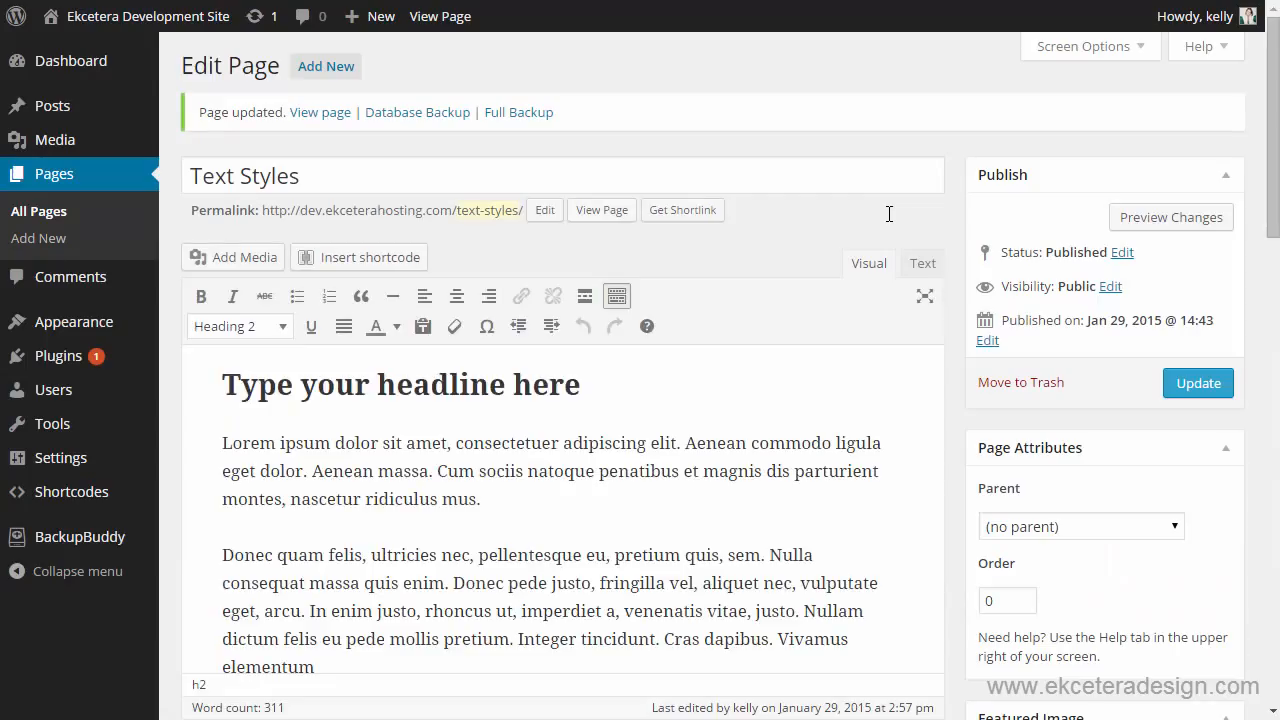
Reload the live page and review the image beside the "Headline 3" text and the "Headline 2" section above.
scroll(860, 423, "down", 12)
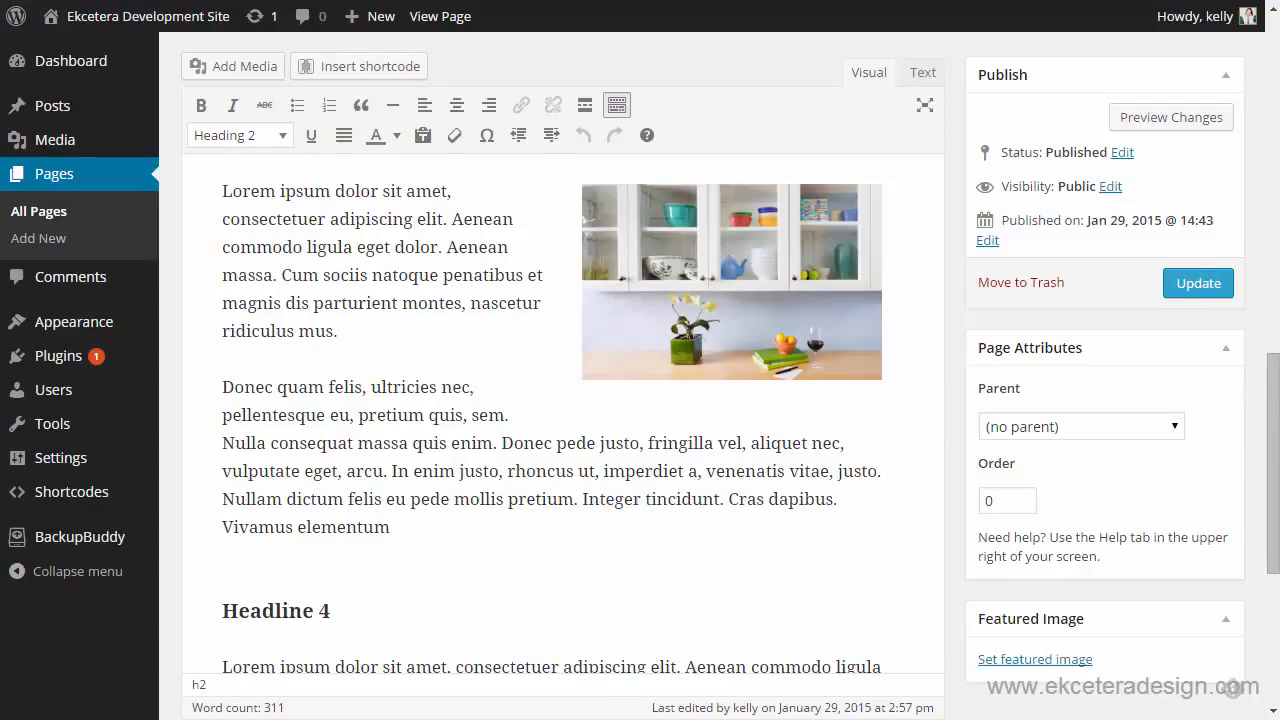
left_click(440, 16)
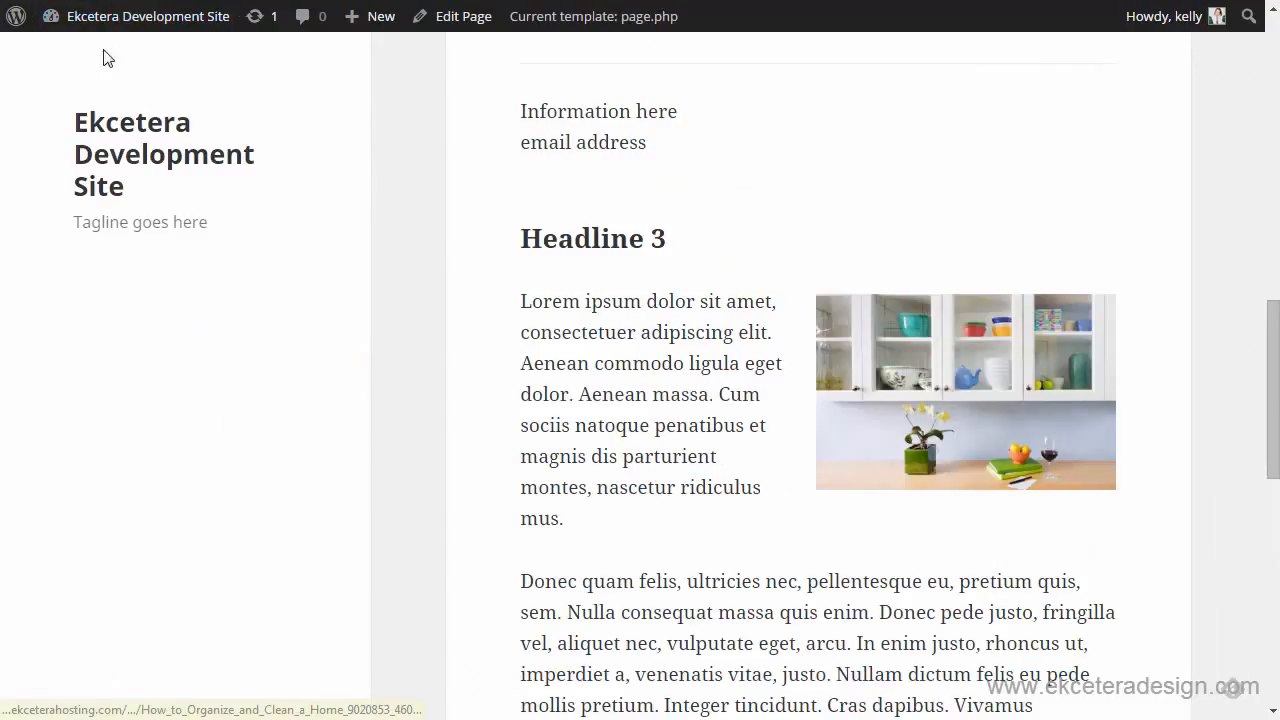
key("F5")
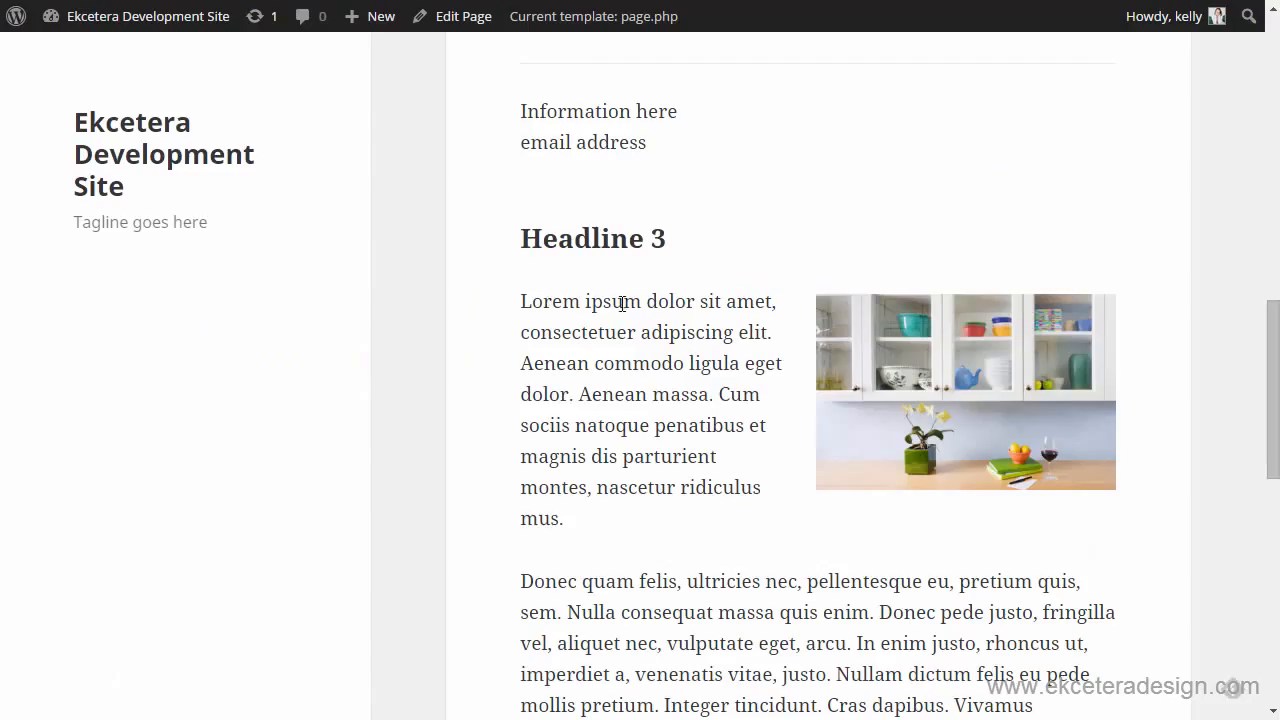
scroll(729, 247, "up", 15)
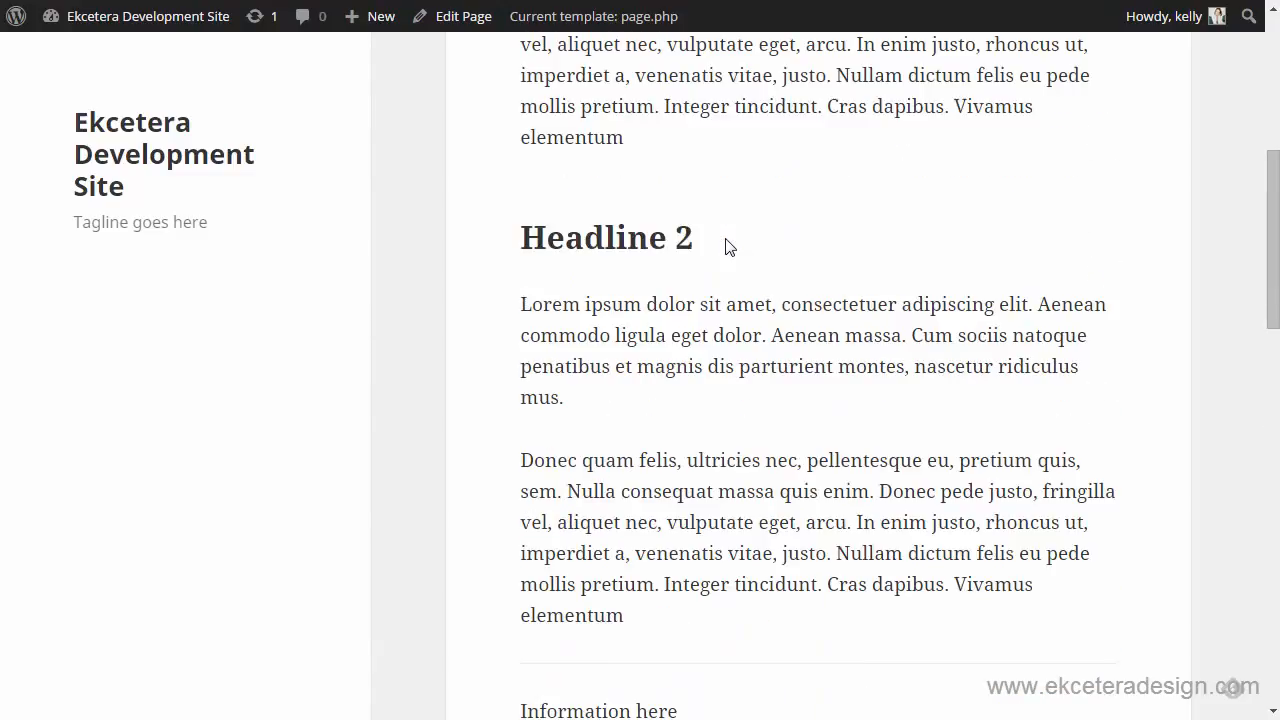